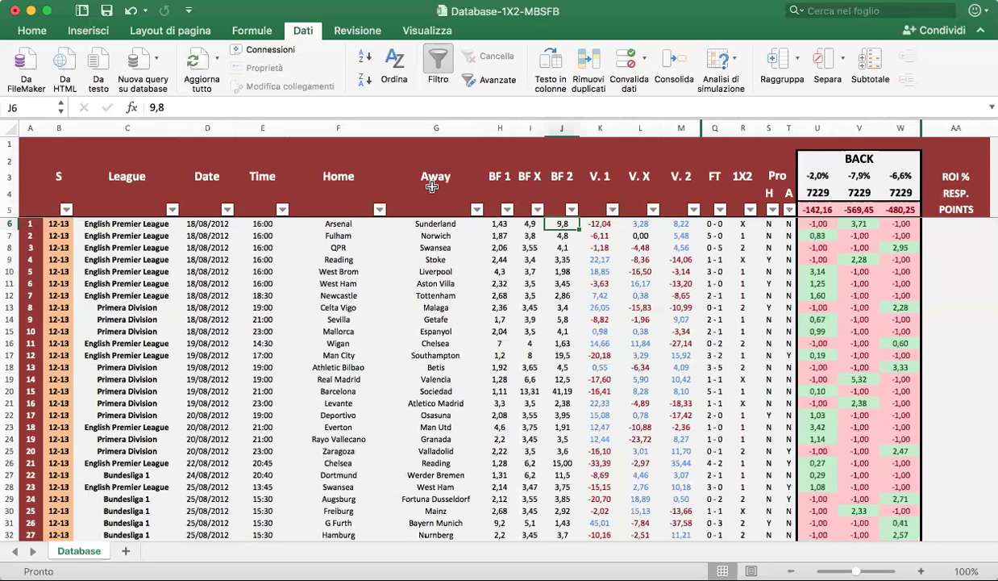
Look at the filter choices and search box for the Home team column, leaving the data unfiltered
{"action": "left_click", "coordinate": [380, 209]}
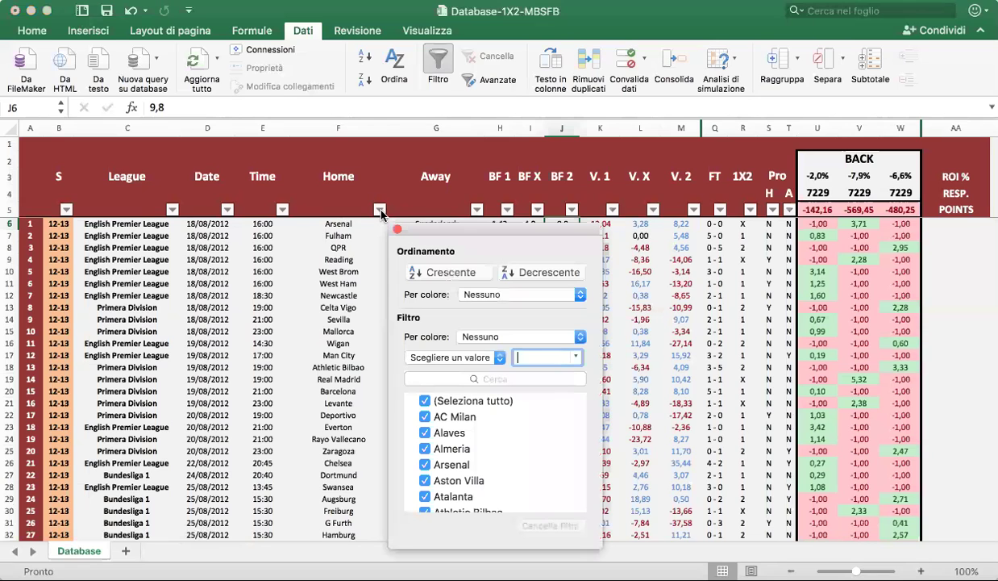
{"action": "left_click", "coordinate": [453, 381]}
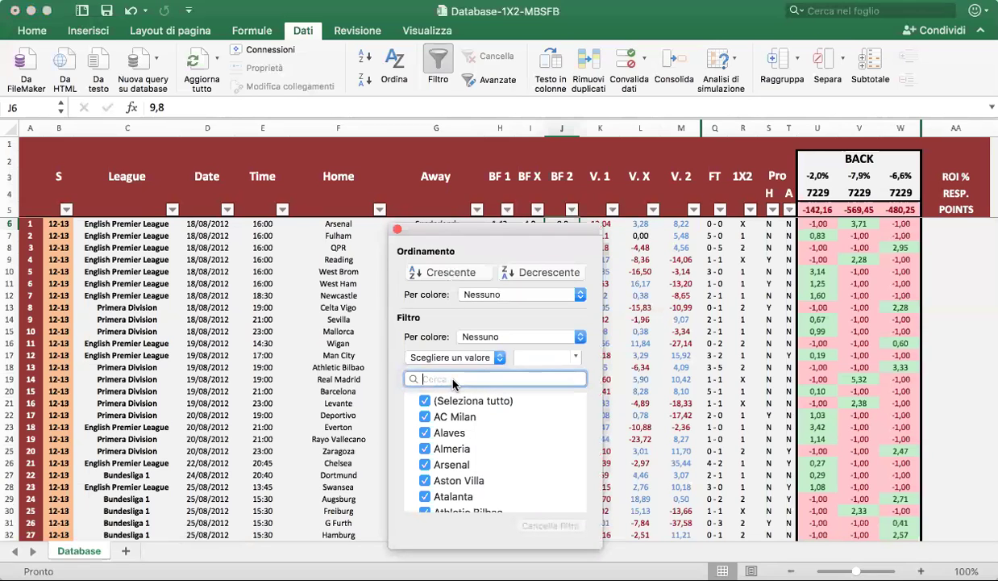
{"action": "left_click", "coordinate": [396, 229]}
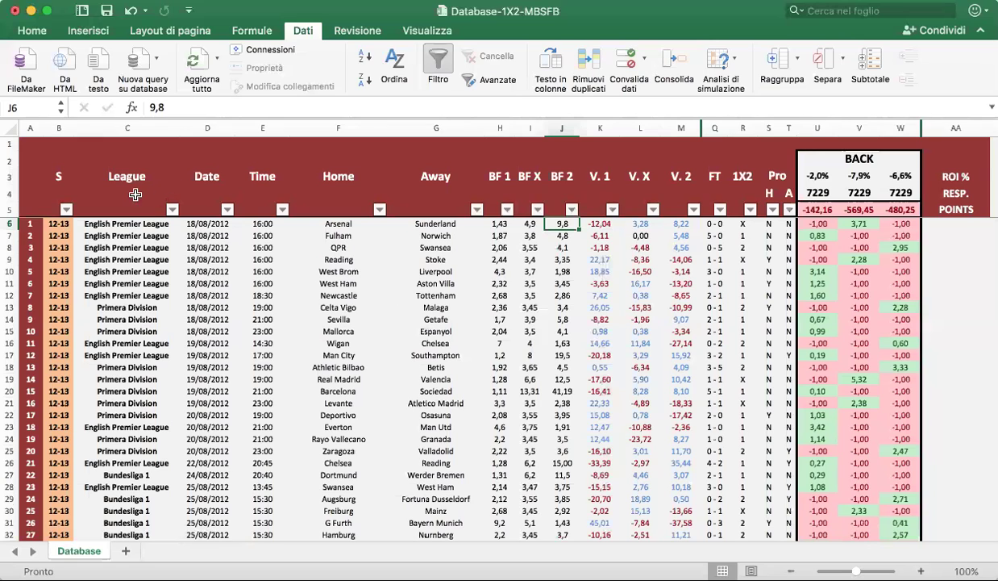
Review the season column (S) from the first match record down to the last one and return to the start
{"action": "left_click", "coordinate": [58, 128]}
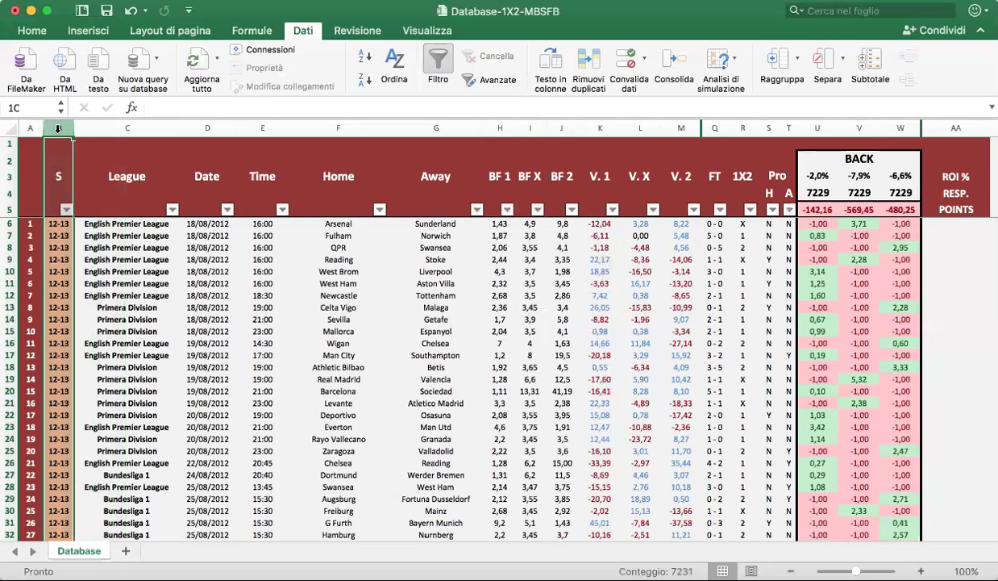
{"action": "left_click", "coordinate": [60, 225]}
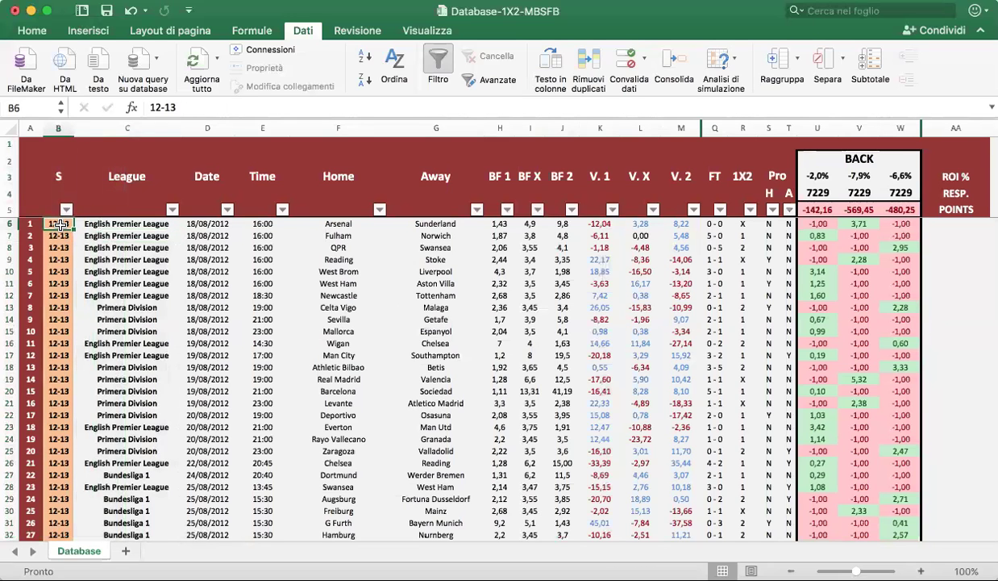
{"action": "key", "text": "ctrl+shift+Down"}
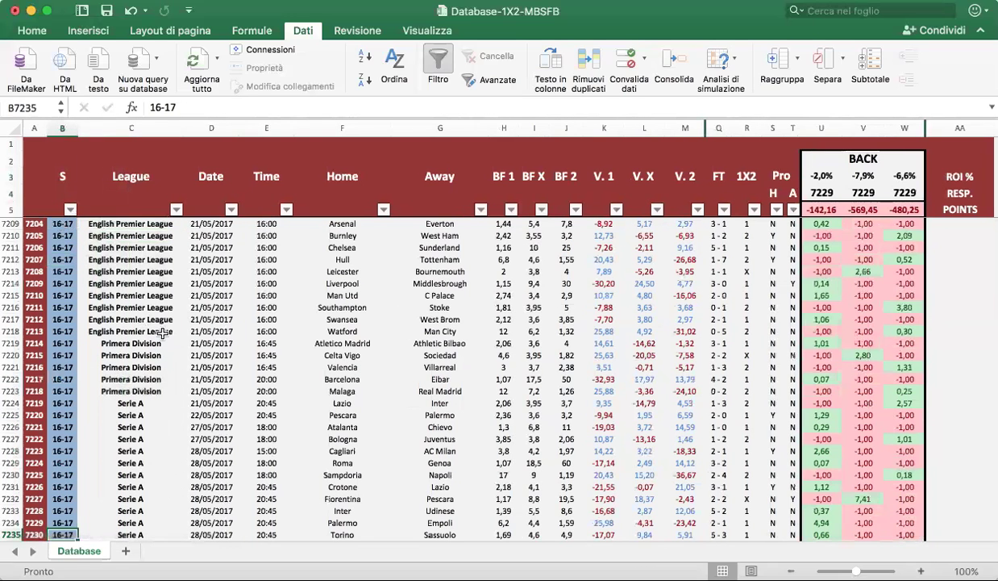
{"action": "scroll", "coordinate": [198, 347], "scroll_direction": "down", "scroll_amount": 2}
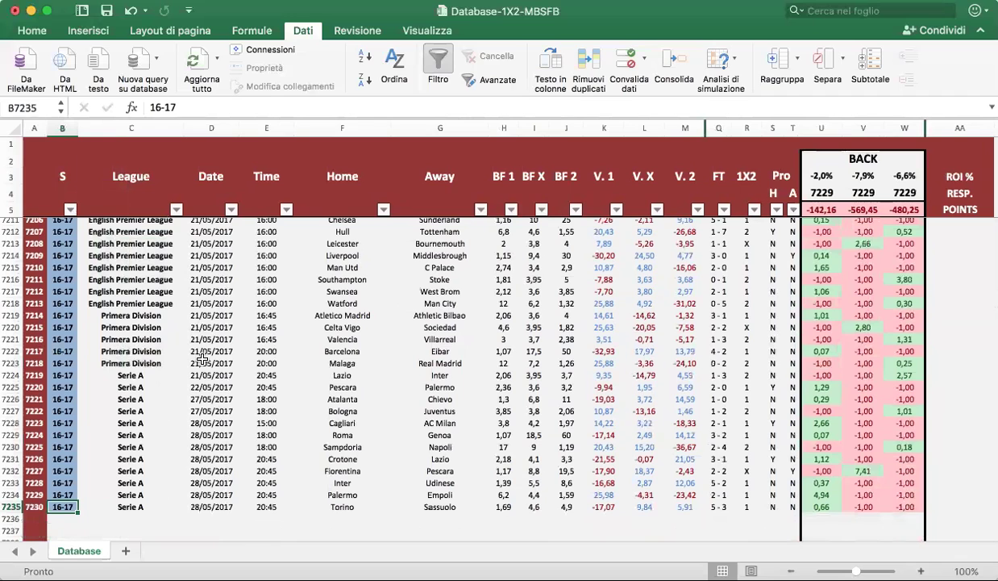
{"action": "key", "text": "ctrl+Home"}
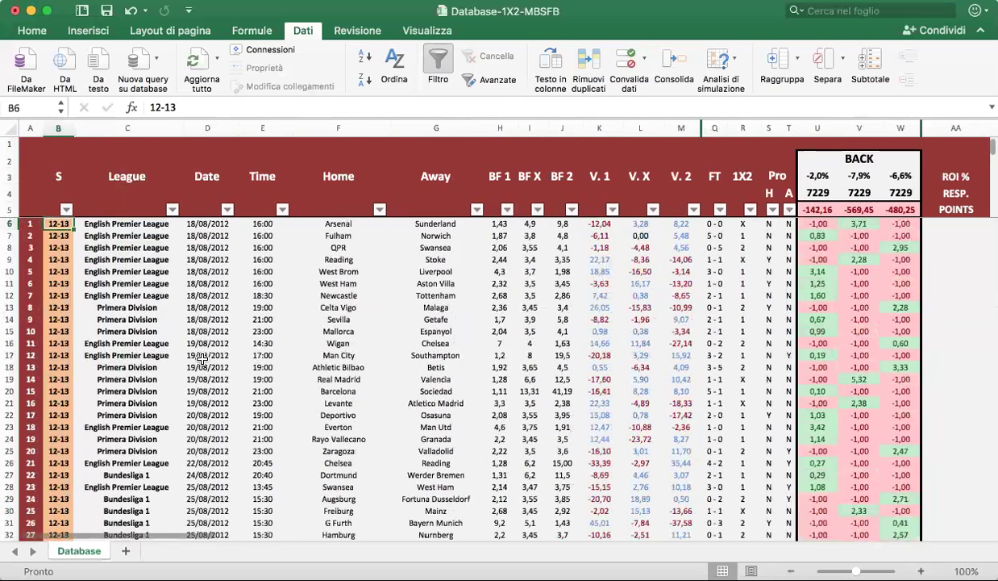
Examine the match information in columns B to G, including the leagues available in the League filter and the first match's details
{"action": "left_click_drag", "start_coordinate": [58, 131], "coordinate": [421, 139]}
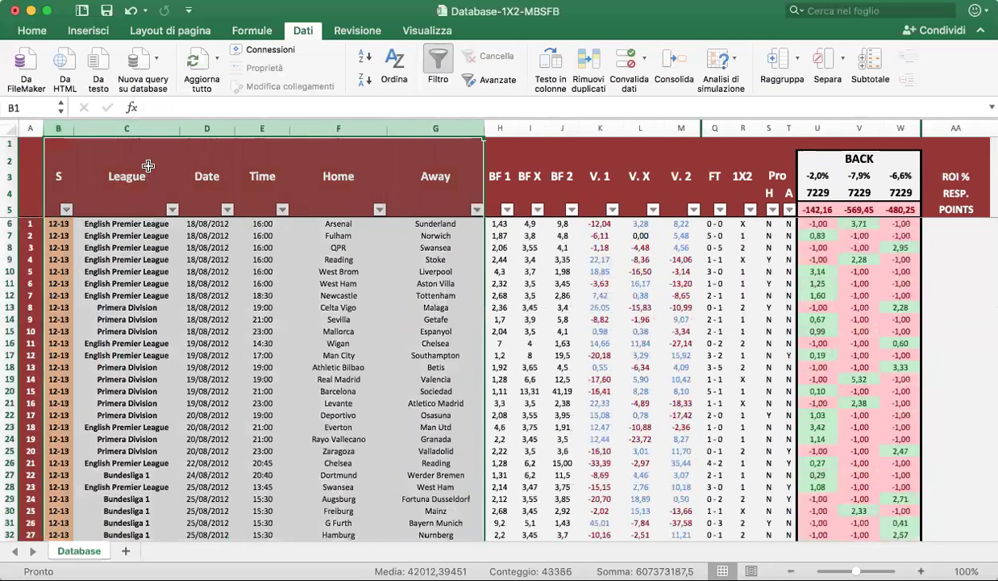
{"action": "left_click", "coordinate": [170, 208]}
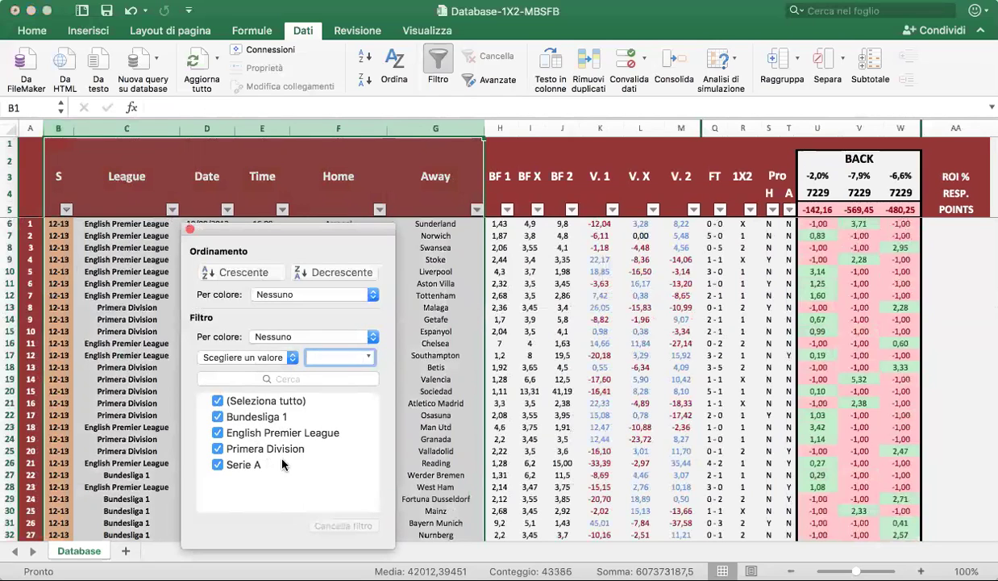
{"action": "left_click", "coordinate": [189, 230]}
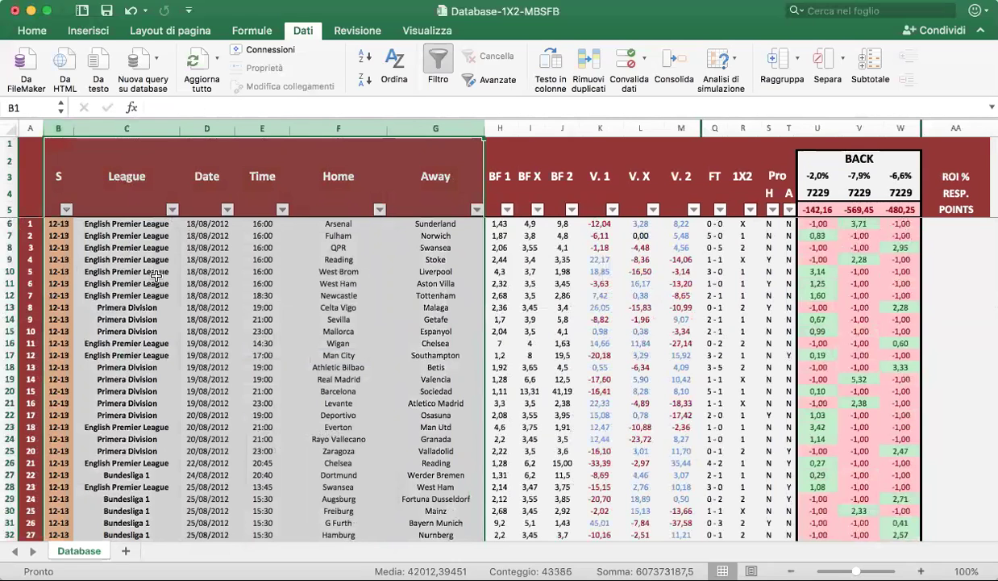
{"action": "left_click", "coordinate": [239, 295]}
{"action": "left_click", "coordinate": [213, 225]}
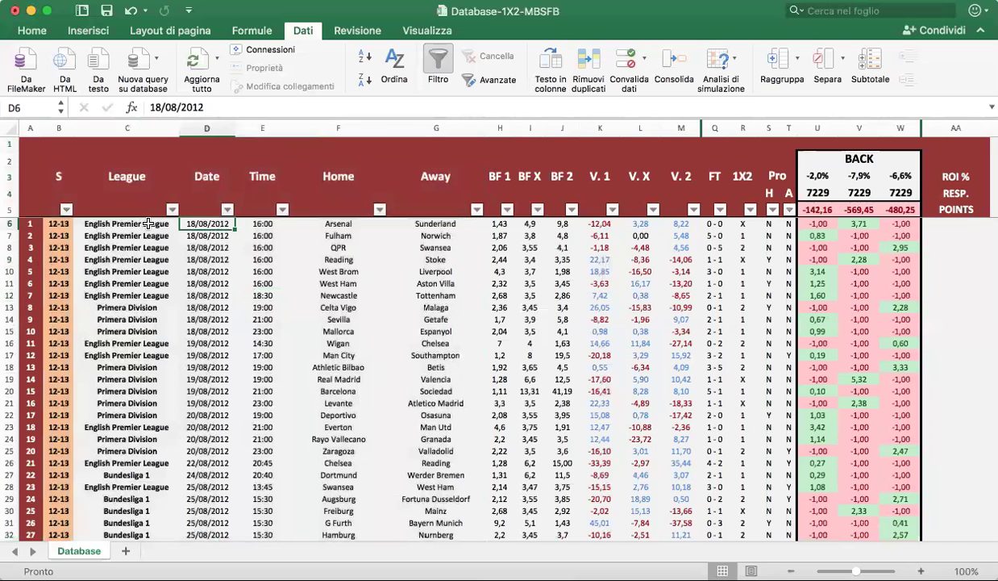
{"action": "left_click", "coordinate": [281, 224]}
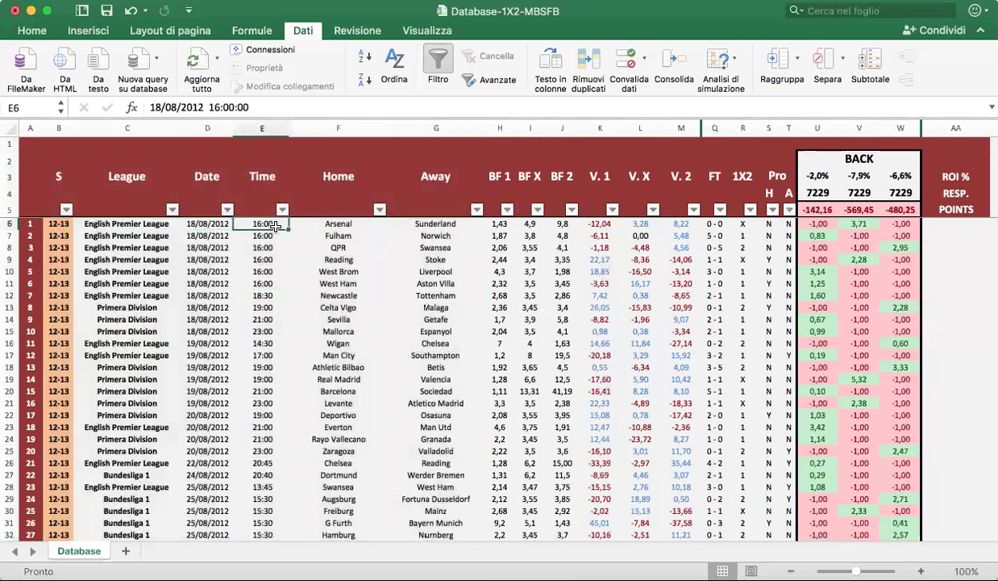
{"action": "left_click", "coordinate": [321, 222]}
{"action": "left_click", "coordinate": [416, 224]}
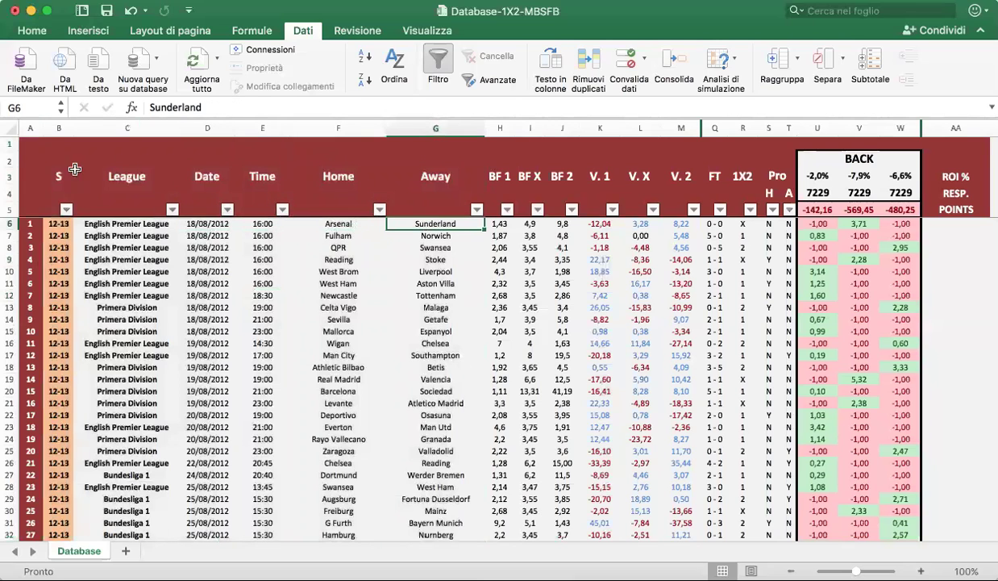
{"action": "left_click_drag", "start_coordinate": [65, 128], "coordinate": [439, 128]}
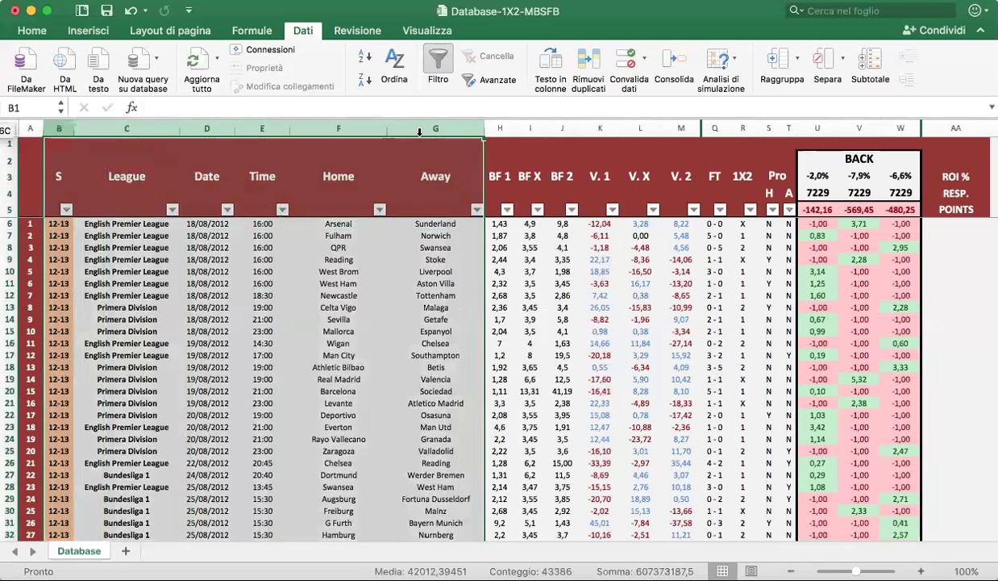
Examine the BF 1, BF X and BF 2 odds columns and the matching V. 1, V. X and V. 2 variation columns
{"action": "left_click", "coordinate": [500, 259]}
{"action": "left_click_drag", "start_coordinate": [500, 128], "coordinate": [684, 129]}
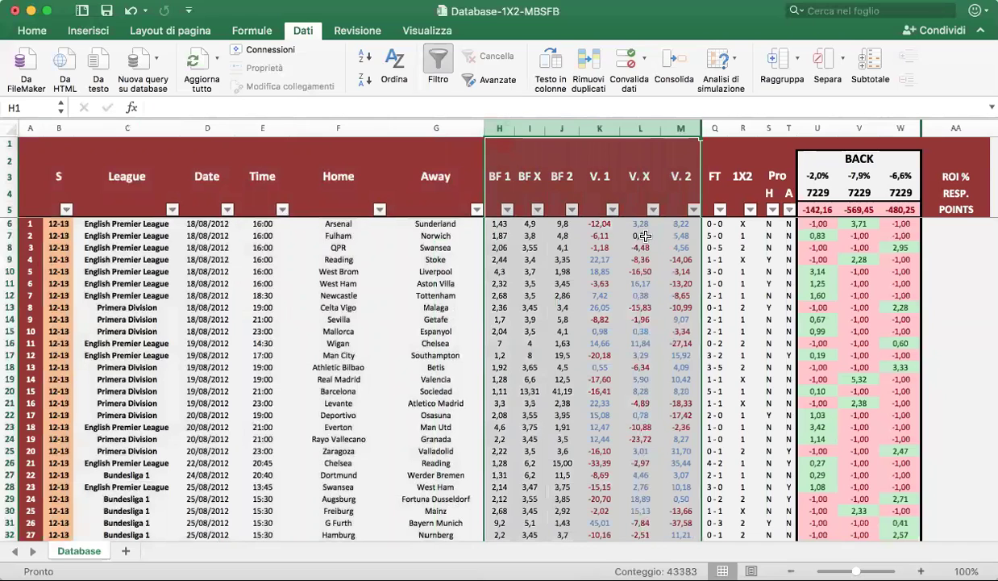
{"action": "left_click", "coordinate": [495, 128]}
{"action": "left_click_drag", "start_coordinate": [494, 128], "coordinate": [560, 129]}
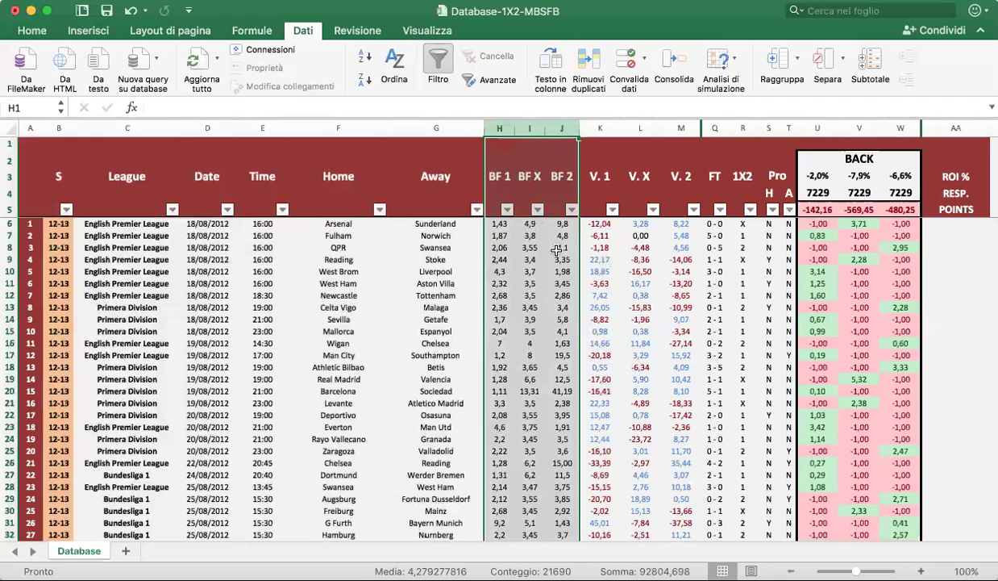
{"action": "left_click_drag", "start_coordinate": [584, 129], "coordinate": [677, 129]}
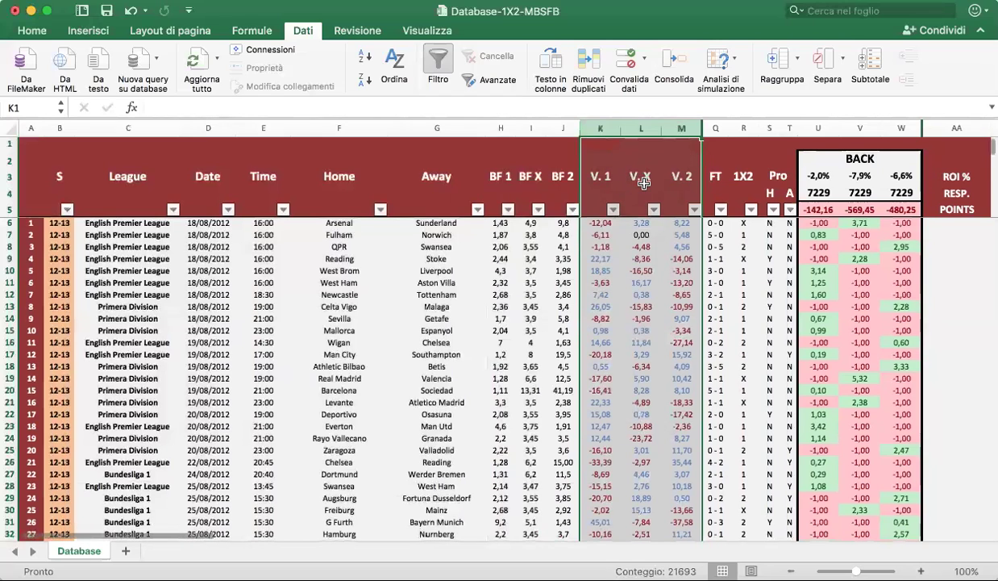
{"action": "left_click", "coordinate": [503, 224]}
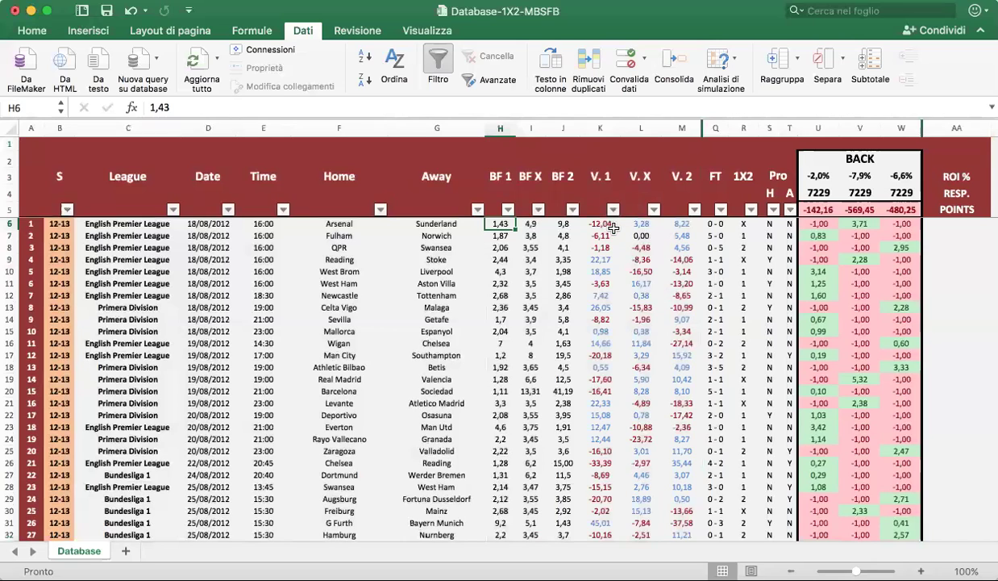
{"action": "left_click_drag", "start_coordinate": [587, 222], "coordinate": [682, 225]}
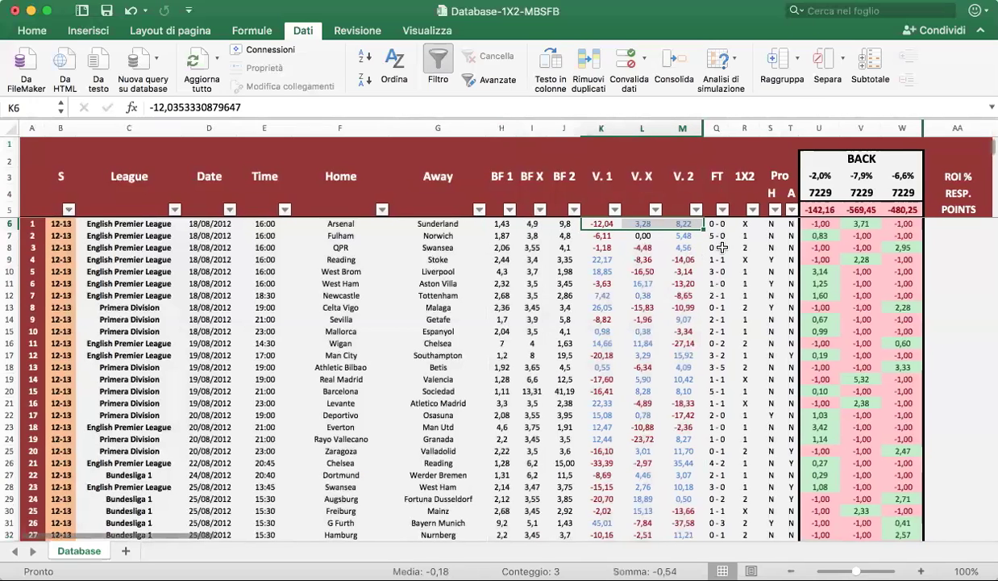
Review the FT and 1X2 result columns together with the H and A columns under Pro
{"action": "left_click", "coordinate": [712, 127]}
{"action": "left_click_drag", "start_coordinate": [768, 133], "coordinate": [788, 135]}
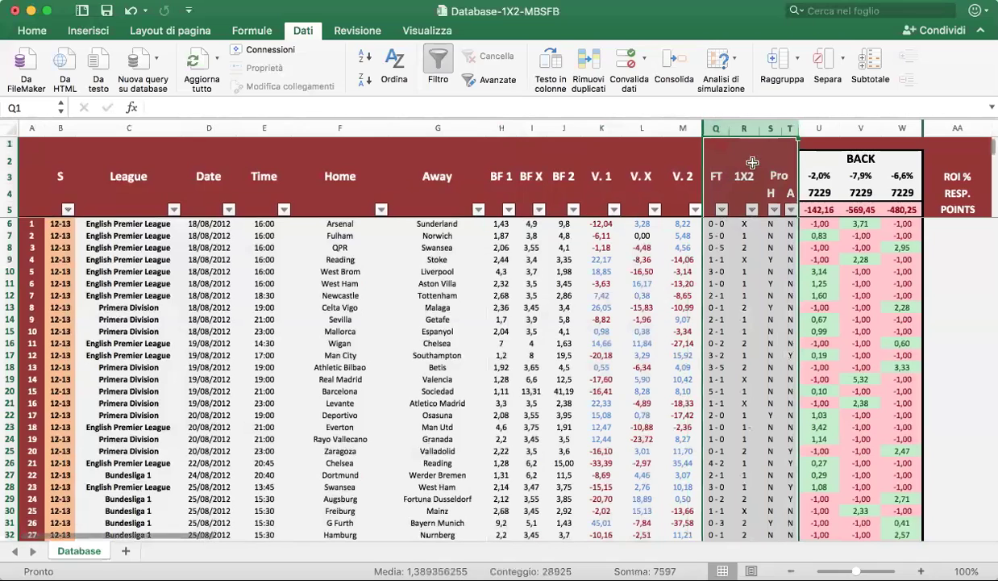
{"action": "left_click", "coordinate": [771, 193]}
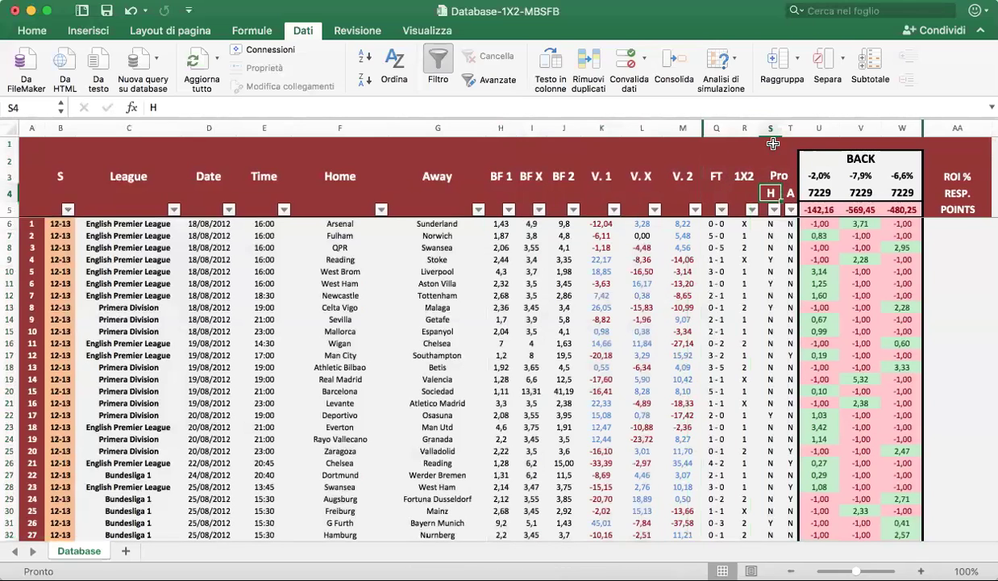
{"action": "left_click_drag", "start_coordinate": [771, 128], "coordinate": [791, 129]}
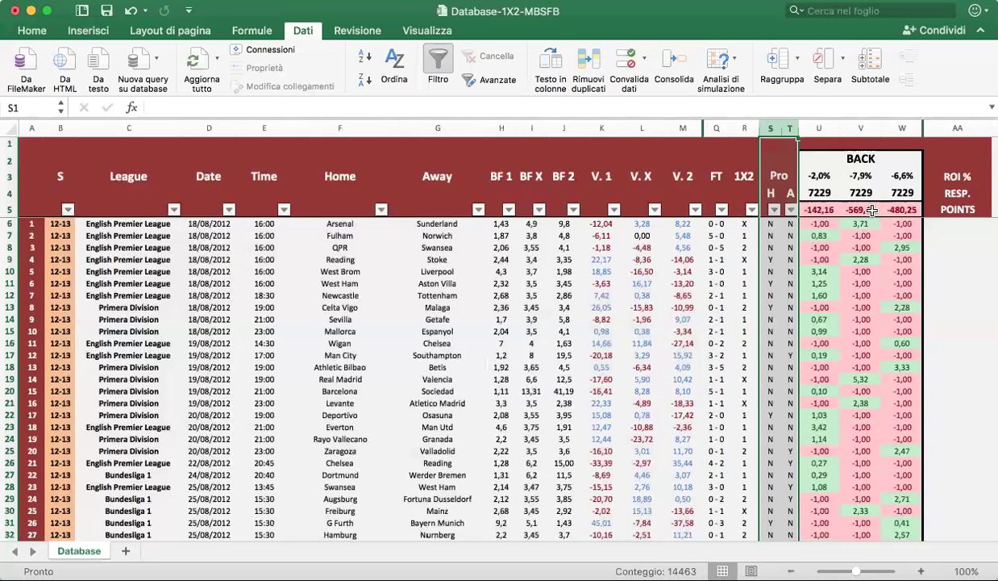
Examine the BACK section in columns U to W and check the draw result formula in cell V9
{"action": "left_click_drag", "start_coordinate": [820, 131], "coordinate": [902, 133]}
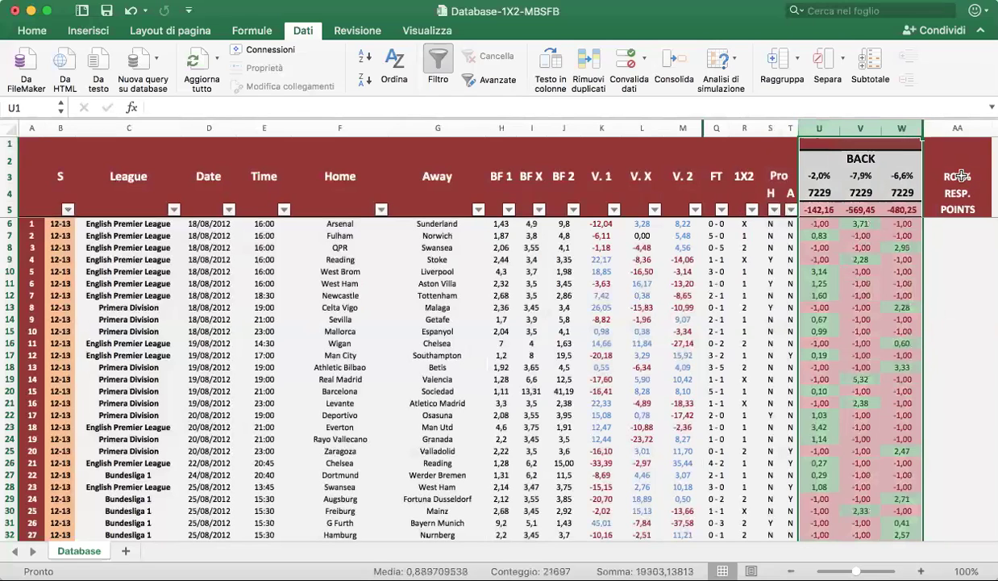
{"action": "left_click", "coordinate": [838, 153]}
{"action": "left_click", "coordinate": [887, 132]}
{"action": "left_click_drag", "start_coordinate": [887, 131], "coordinate": [902, 132]}
{"action": "left_click", "coordinate": [854, 262]}
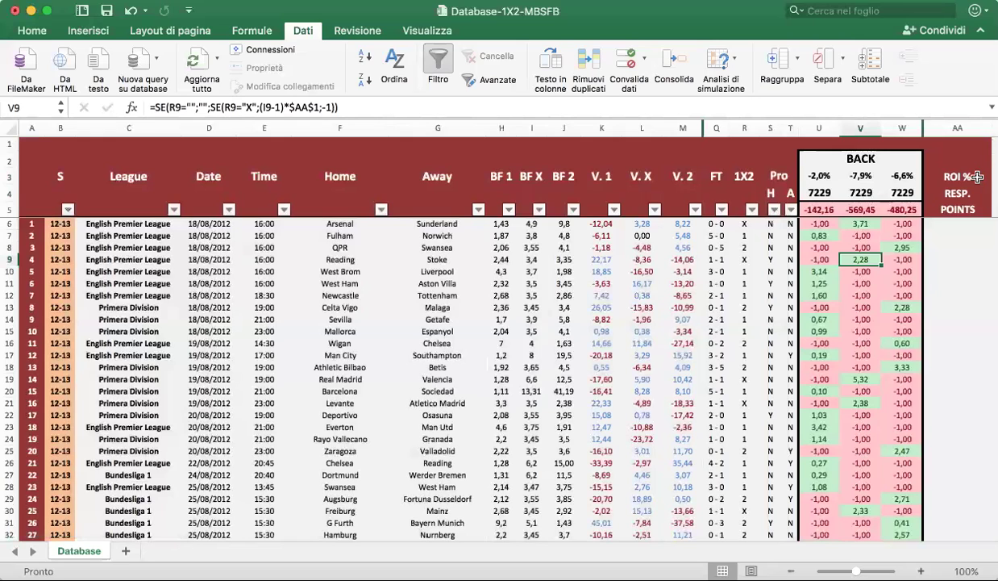
Inspect the BACK summary formulas for points, responses and ROI % above the match records
{"action": "left_click_drag", "start_coordinate": [806, 208], "coordinate": [887, 208]}
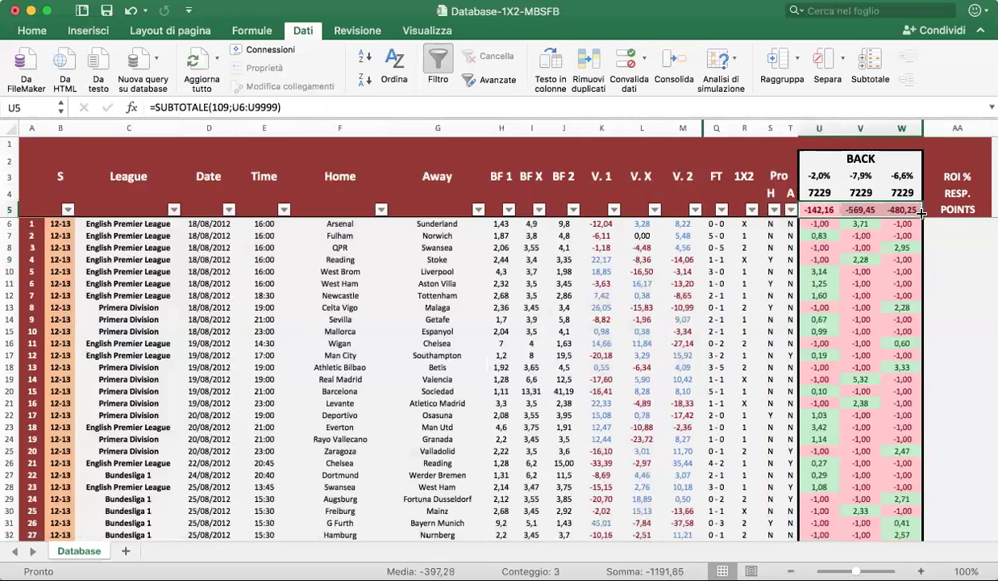
{"action": "left_click_drag", "start_coordinate": [806, 193], "coordinate": [844, 193]}
{"action": "left_click", "coordinate": [794, 208]}
{"action": "left_click", "coordinate": [794, 194]}
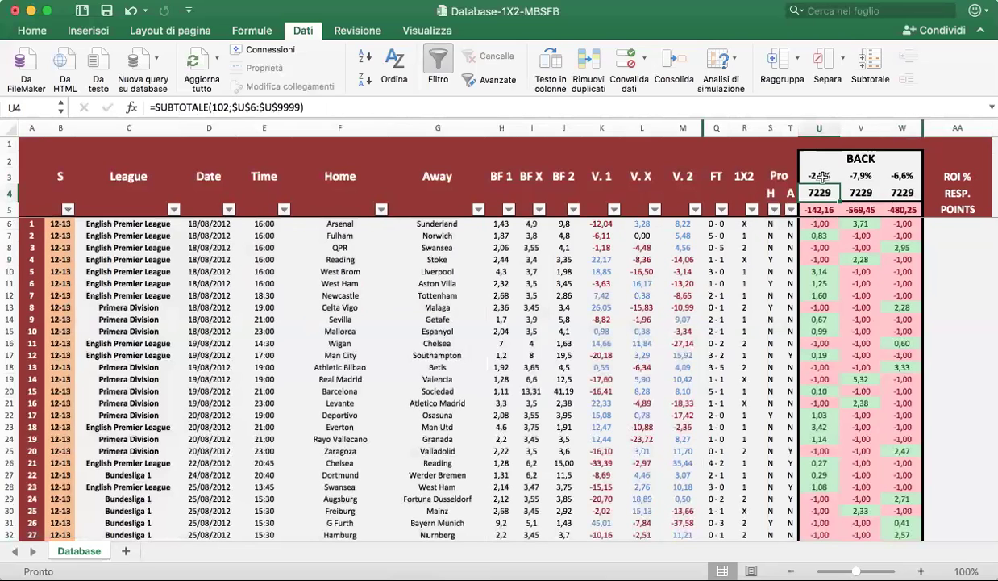
{"action": "left_click", "coordinate": [820, 177]}
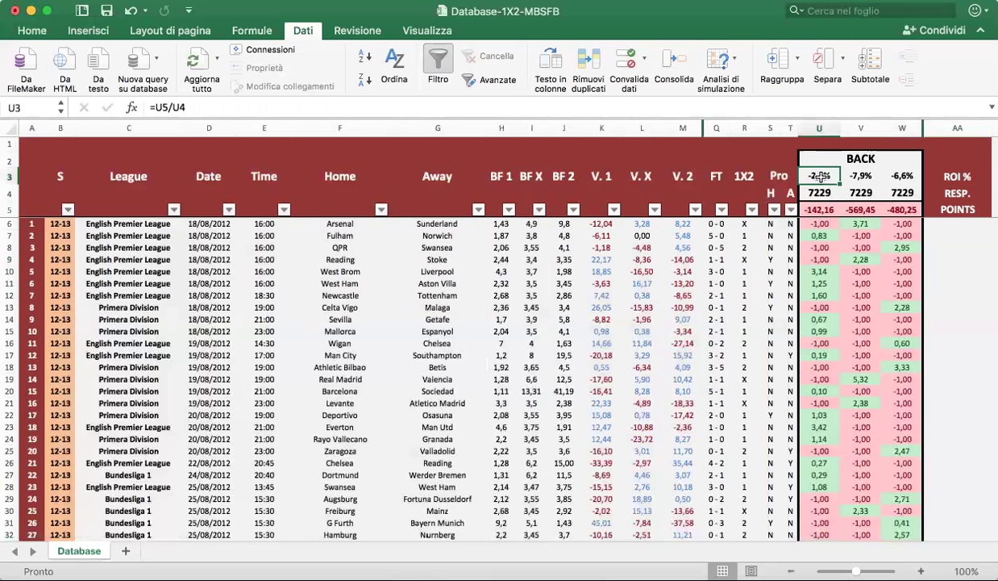
Inspect the per-match BACK results in U6:W20, checking the formulas in cells W20 and U6
{"action": "left_click", "coordinate": [828, 224]}
{"action": "left_click_drag", "start_coordinate": [829, 223], "coordinate": [895, 391]}
{"action": "left_click", "coordinate": [902, 392]}
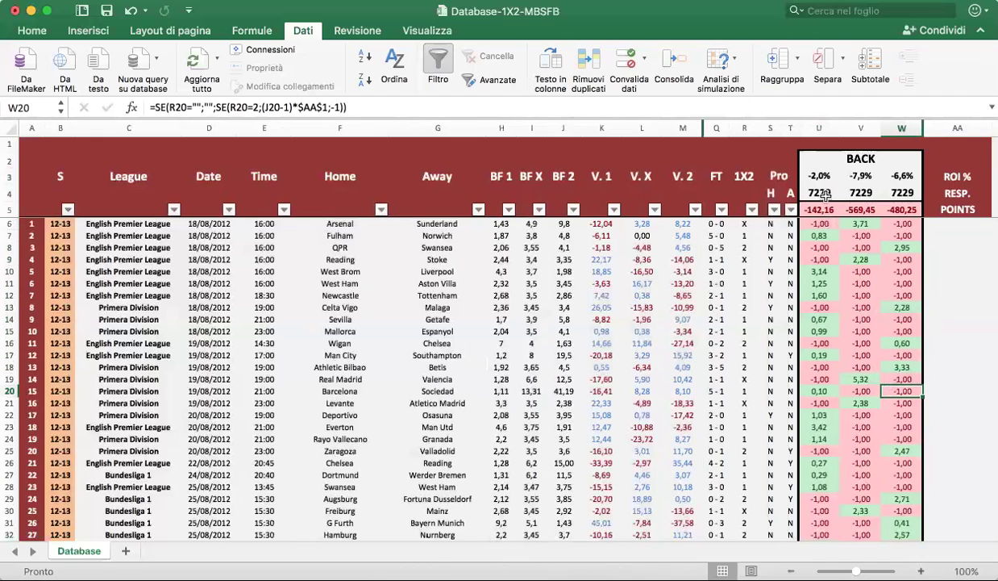
{"action": "left_click", "coordinate": [819, 223]}
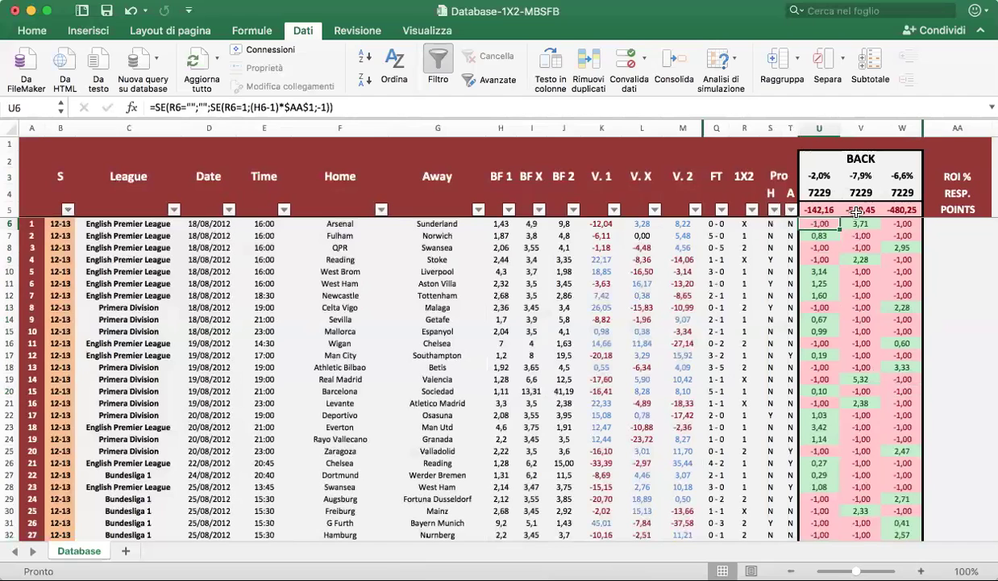
Compare the three BACK columns U, V and W one by one and check the result formulas in U12, V7 and U7
{"action": "left_click", "coordinate": [823, 129]}
{"action": "left_click", "coordinate": [861, 129]}
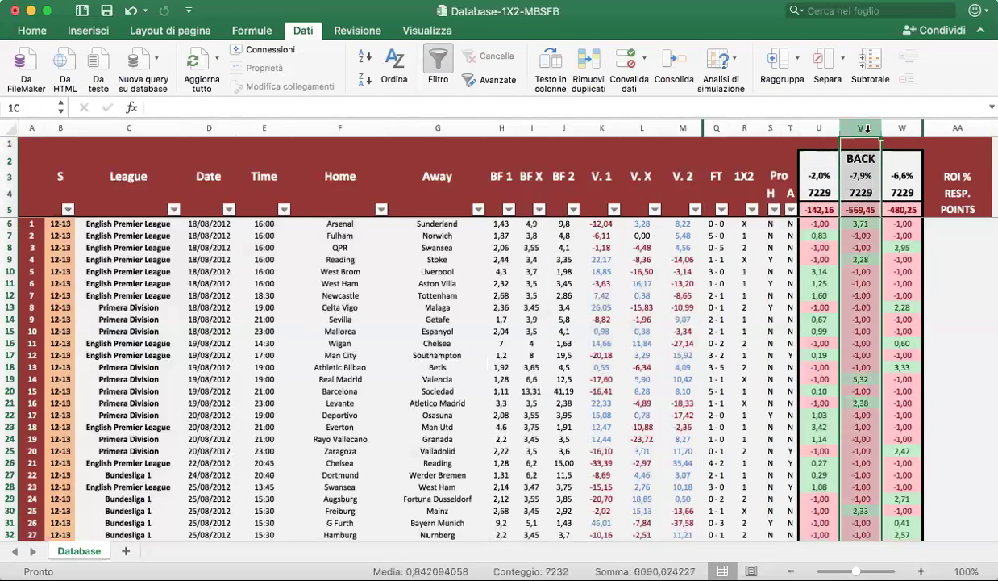
{"action": "left_click", "coordinate": [903, 129]}
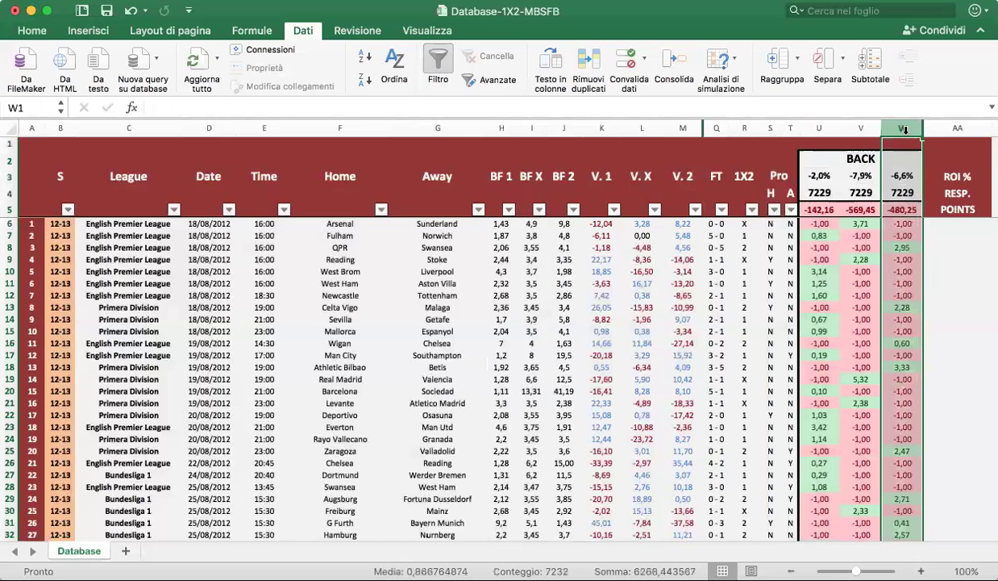
{"action": "left_click", "coordinate": [825, 210]}
{"action": "left_click", "coordinate": [802, 294]}
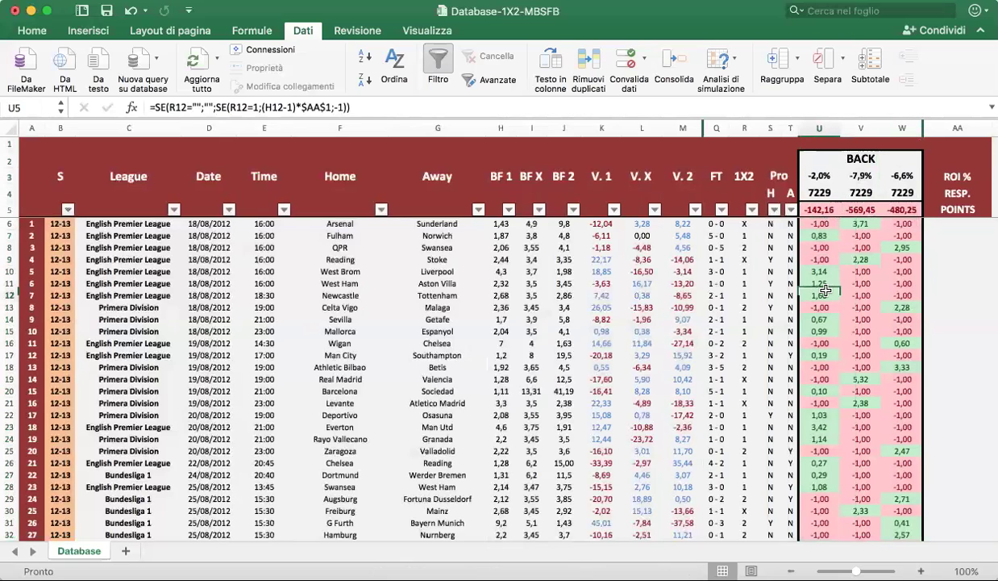
{"action": "left_click", "coordinate": [845, 234]}
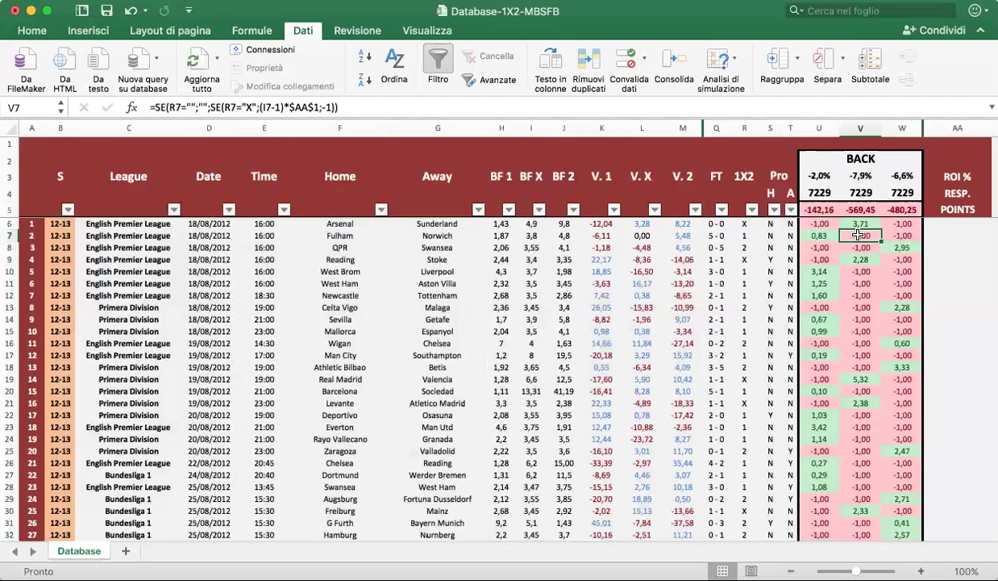
{"action": "left_click", "coordinate": [802, 234]}
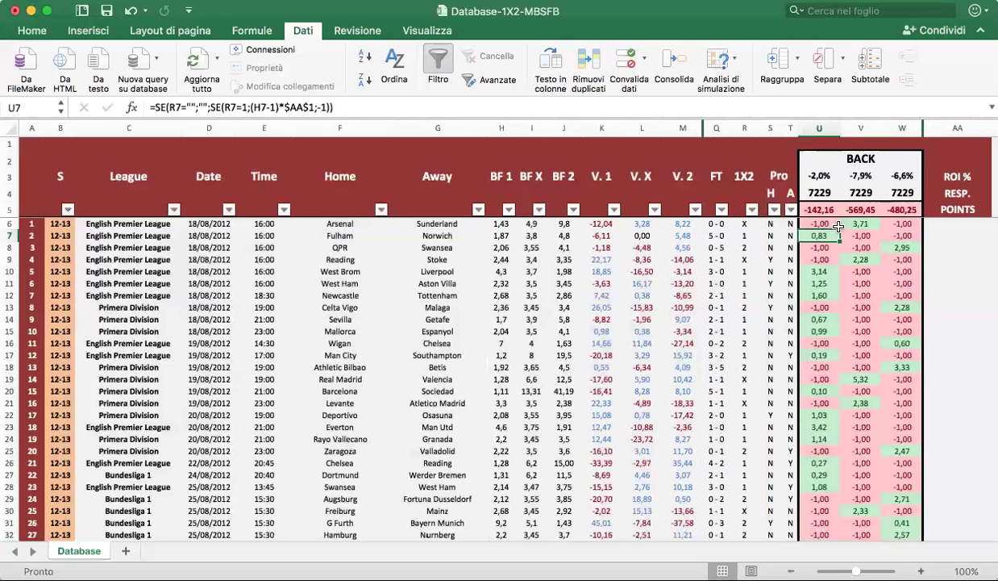
Inspect BACK columns U to W, the home result formula in U7 and the points totals in U5:W5
{"action": "left_click_drag", "start_coordinate": [814, 127], "coordinate": [901, 127]}
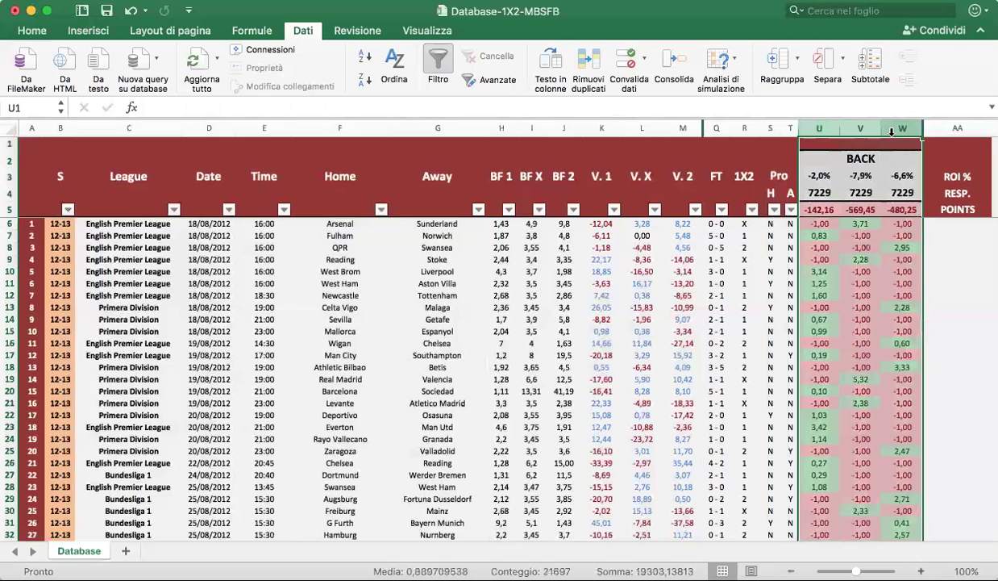
{"action": "left_click", "coordinate": [819, 127]}
{"action": "left_click_drag", "start_coordinate": [826, 127], "coordinate": [896, 127]}
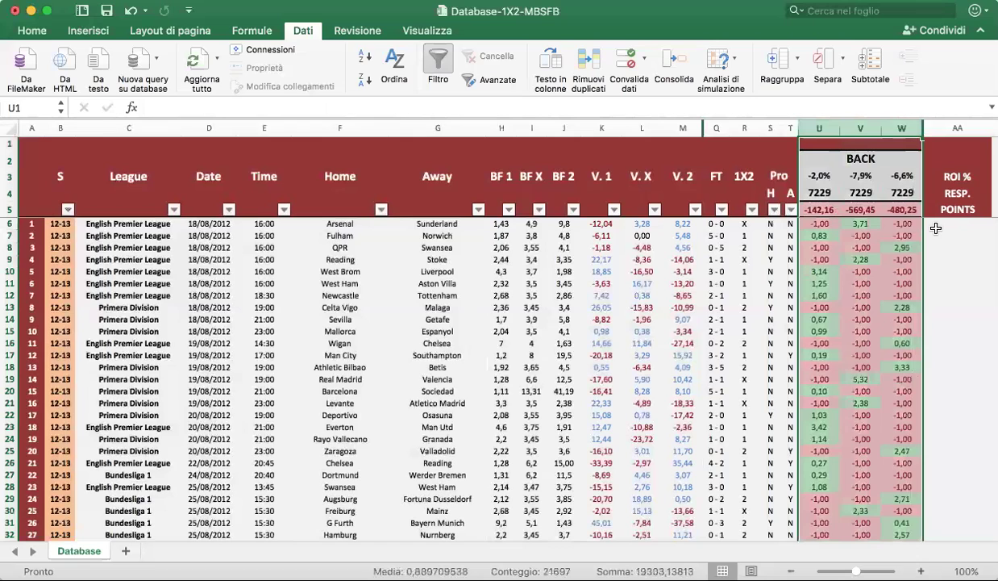
{"action": "left_click", "coordinate": [985, 282]}
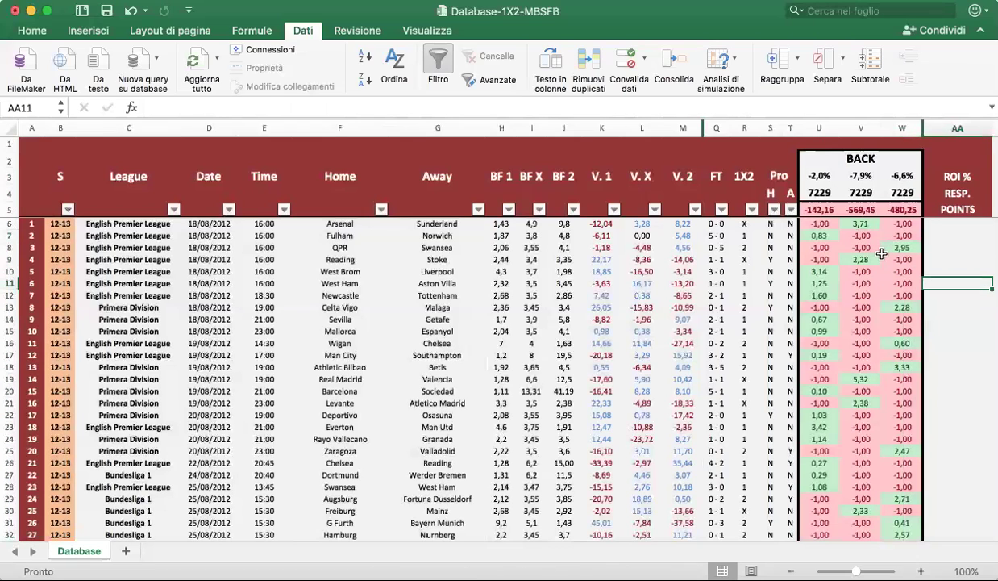
{"action": "left_click", "coordinate": [815, 236]}
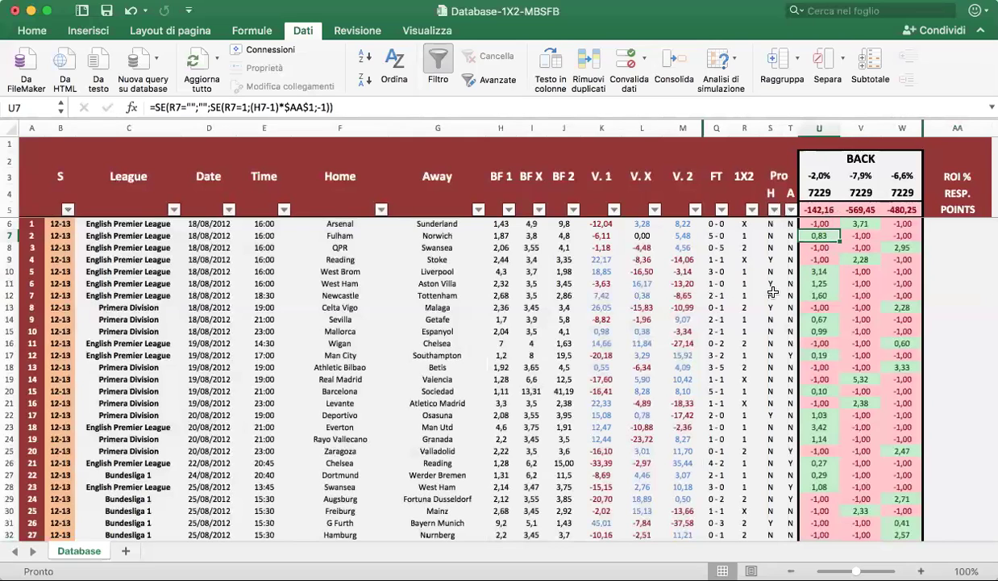
{"action": "left_click_drag", "start_coordinate": [823, 209], "coordinate": [899, 210]}
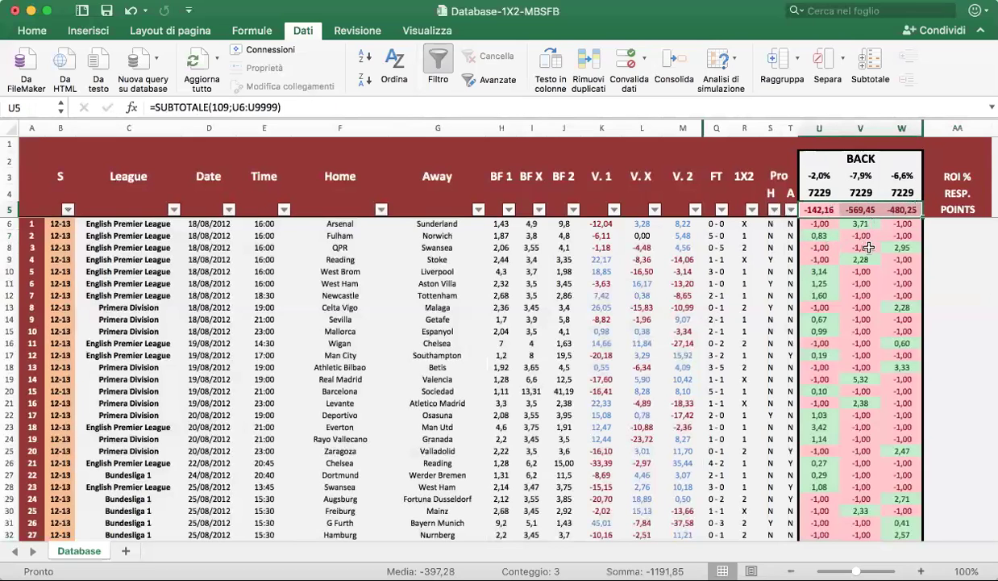
{"action": "left_click", "coordinate": [956, 272]}
{"action": "left_click_drag", "start_coordinate": [821, 209], "coordinate": [897, 209]}
Review the BF 1, BF X and BF 2 odds in the first match rows alongside the BACK points totals in U5:W5
{"action": "left_click_drag", "start_coordinate": [501, 224], "coordinate": [563, 319]}
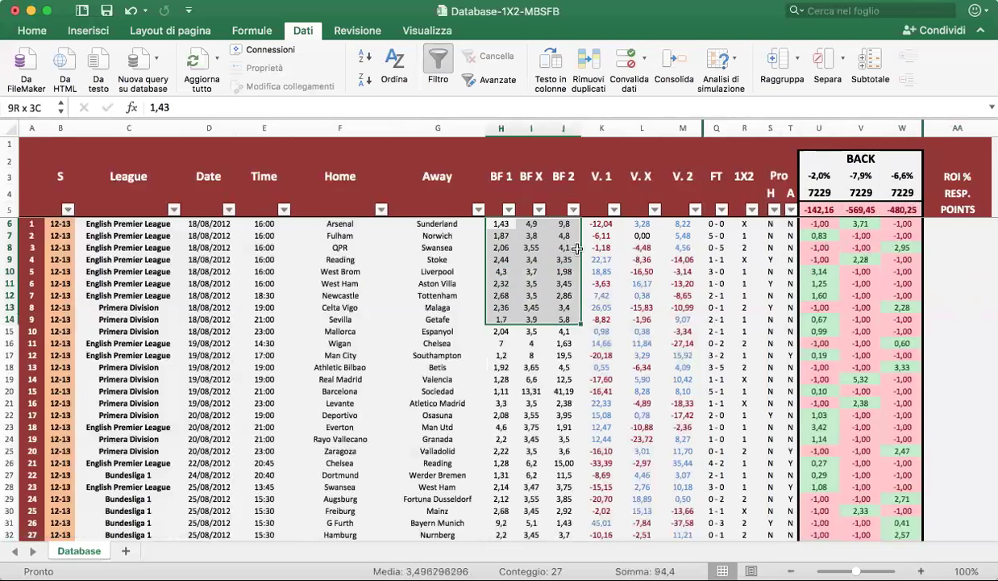
{"action": "left_click_drag", "start_coordinate": [577, 250], "coordinate": [563, 248]}
{"action": "left_click", "coordinate": [563, 295]}
{"action": "left_click_drag", "start_coordinate": [501, 224], "coordinate": [542, 321]}
{"action": "left_click", "coordinate": [563, 332]}
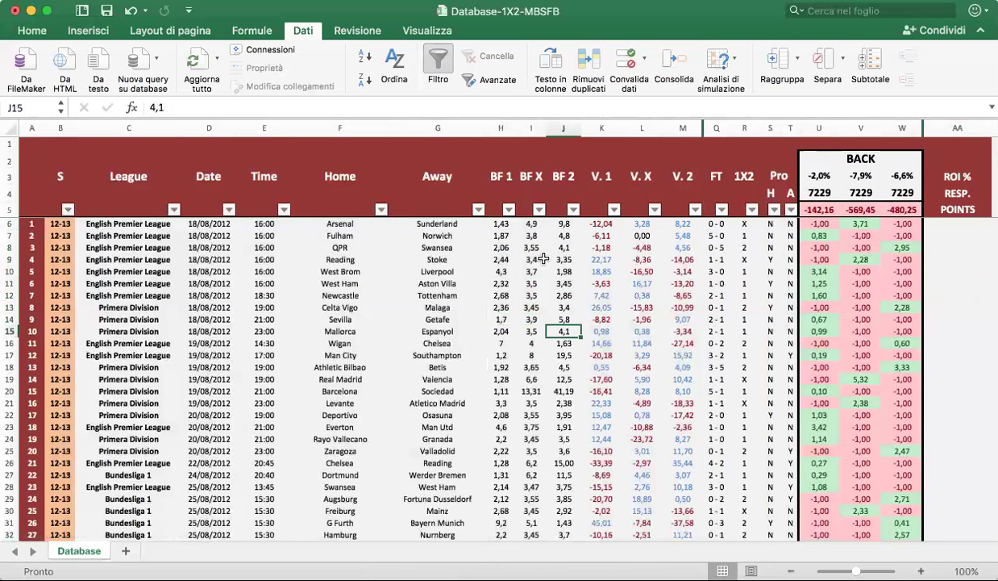
{"action": "left_click_drag", "start_coordinate": [504, 225], "coordinate": [562, 237]}
{"action": "left_click", "coordinate": [558, 272]}
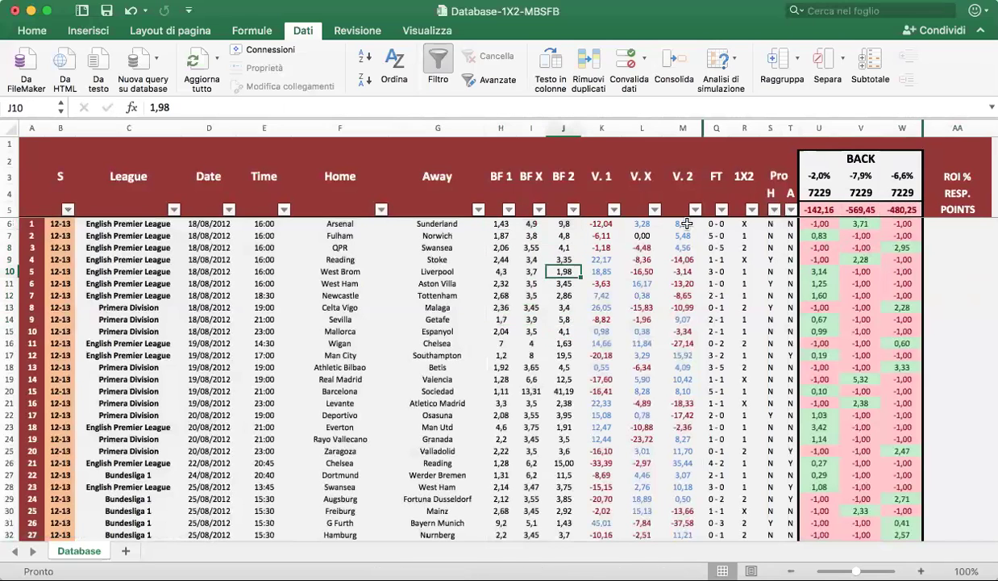
{"action": "left_click_drag", "start_coordinate": [802, 208], "coordinate": [902, 211]}
{"action": "left_click", "coordinate": [859, 211]}
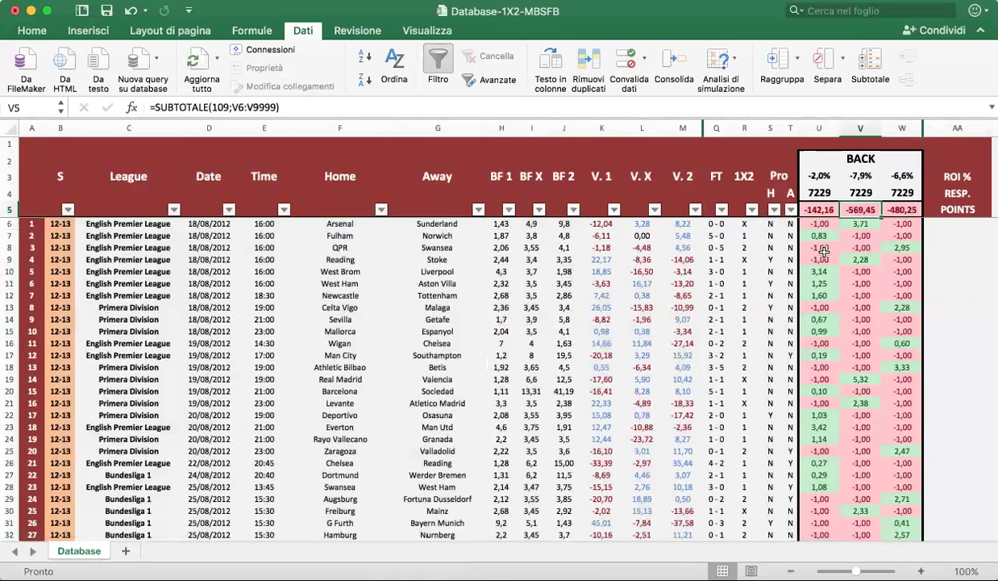
{"action": "left_click_drag", "start_coordinate": [830, 210], "coordinate": [887, 211]}
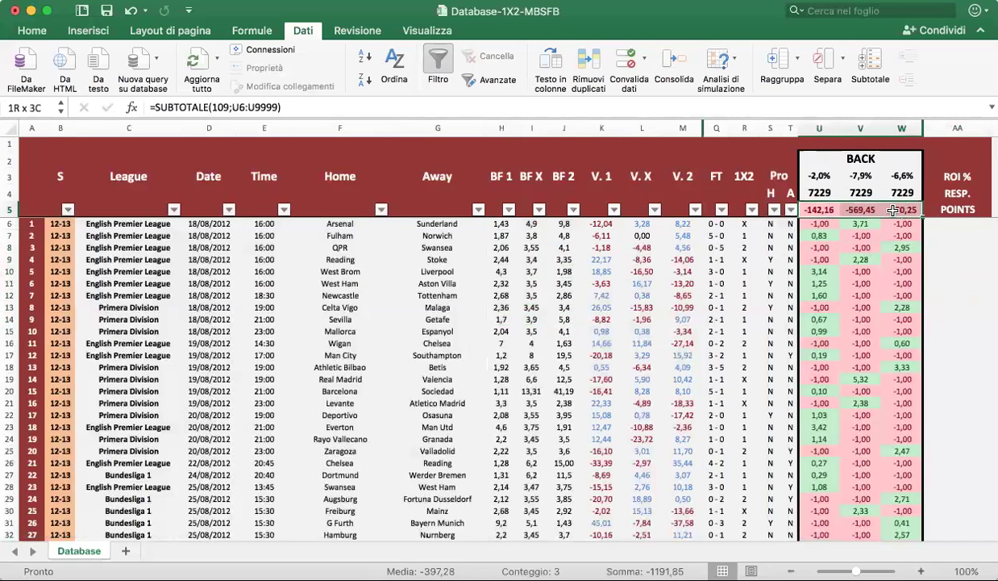
{"action": "left_click", "coordinate": [828, 211]}
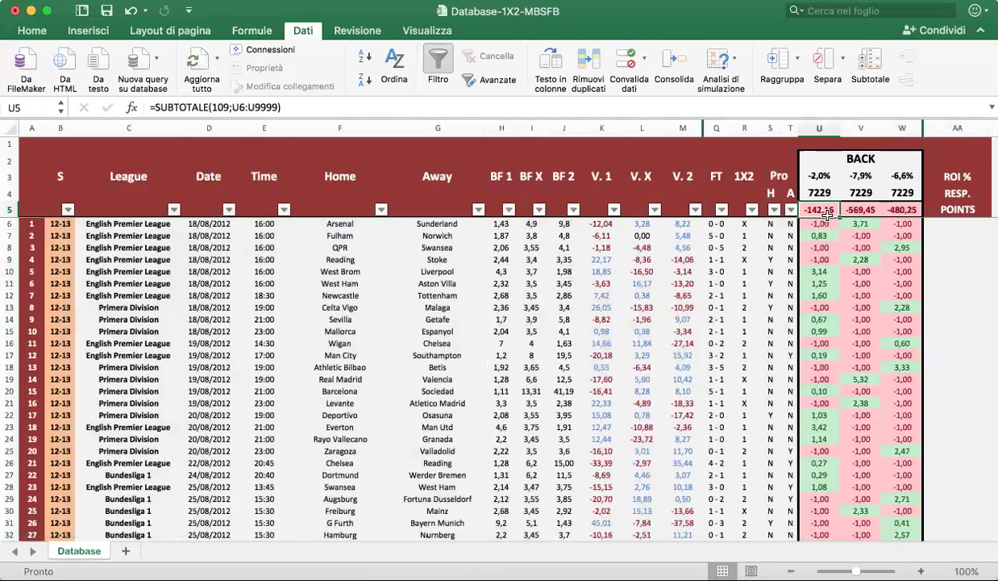
Filter the 1X2 column to result 1 only, and switch the filter to result 2 only
{"action": "left_click", "coordinate": [753, 209]}
{"action": "left_click", "coordinate": [795, 401]}
{"action": "left_click", "coordinate": [795, 416]}
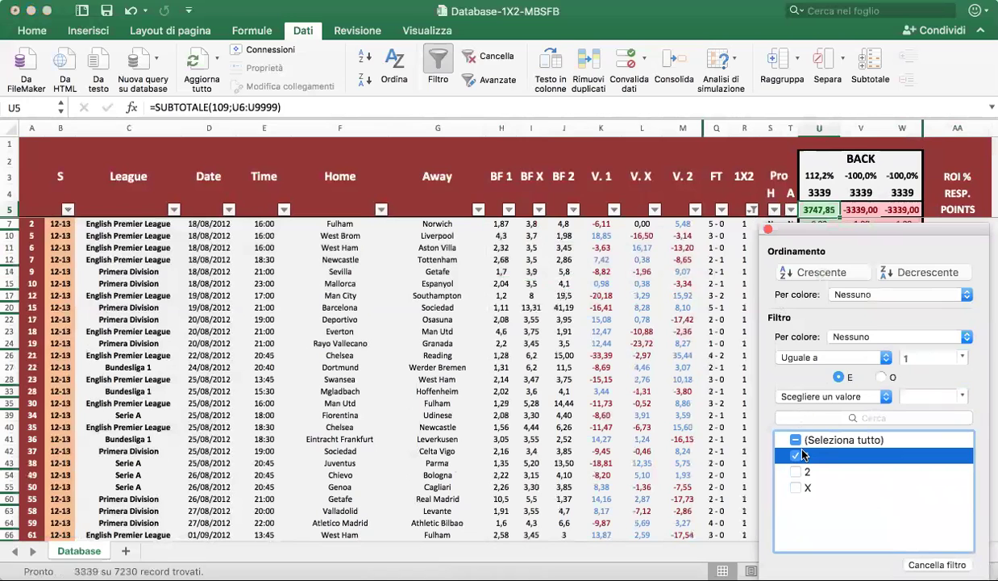
{"action": "left_click", "coordinate": [796, 456]}
{"action": "left_click", "coordinate": [796, 471]}
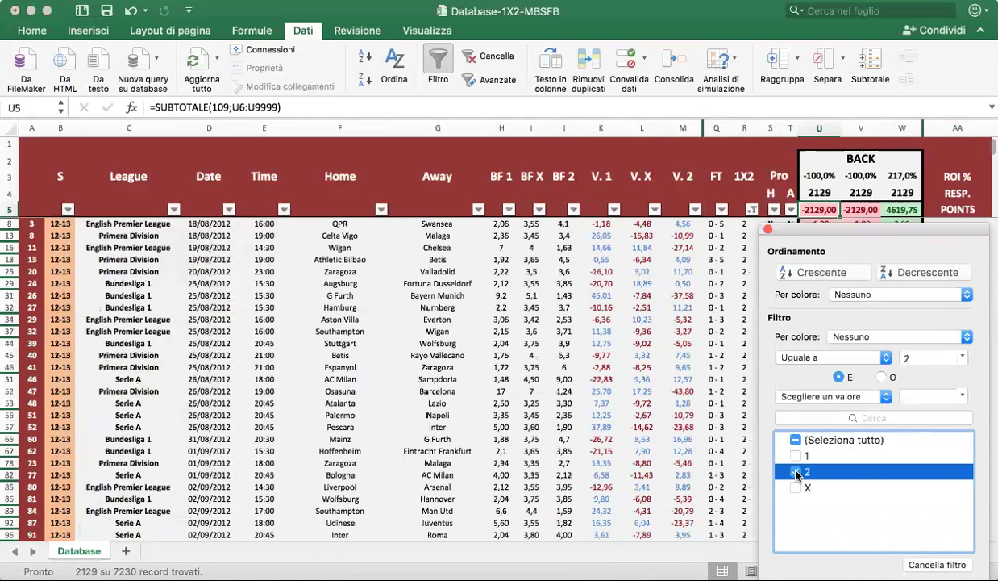
Filter the 1X2 column to result X, switch back to 2, and restore all results
{"action": "left_click", "coordinate": [795, 473]}
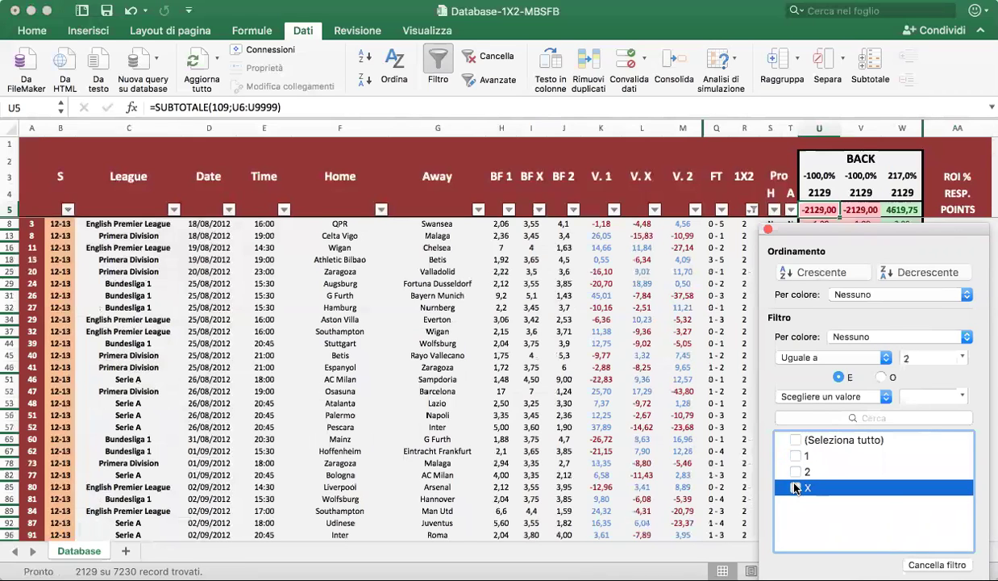
{"action": "left_click", "coordinate": [795, 488]}
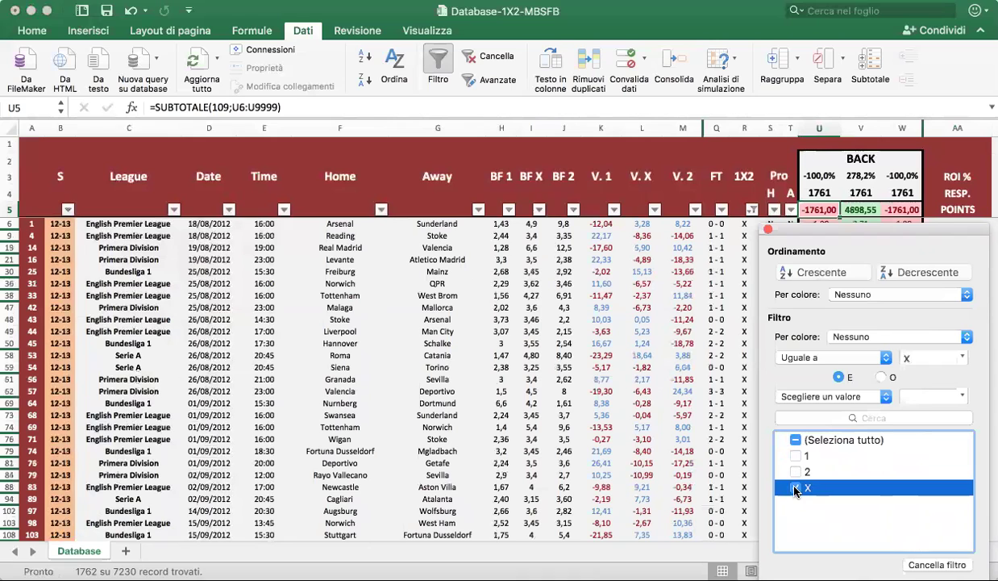
{"action": "left_click", "coordinate": [795, 487]}
{"action": "left_click", "coordinate": [796, 472]}
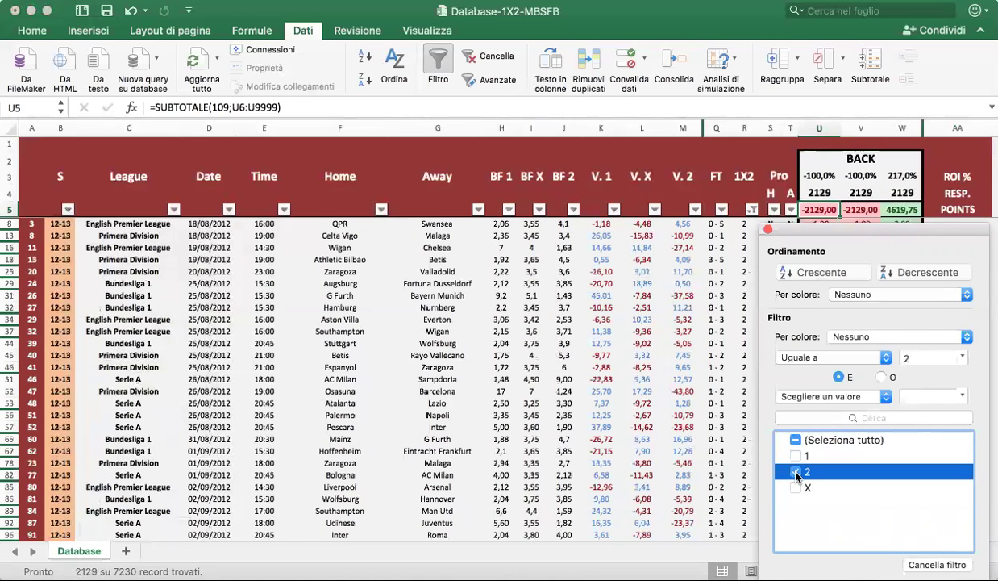
{"action": "left_click", "coordinate": [795, 440]}
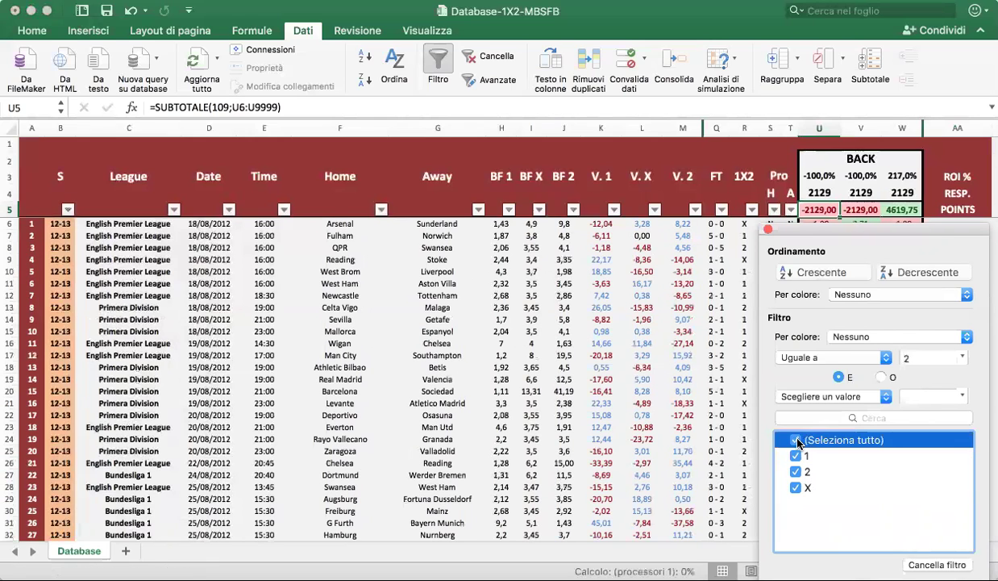
{"action": "left_click", "coordinate": [768, 231]}
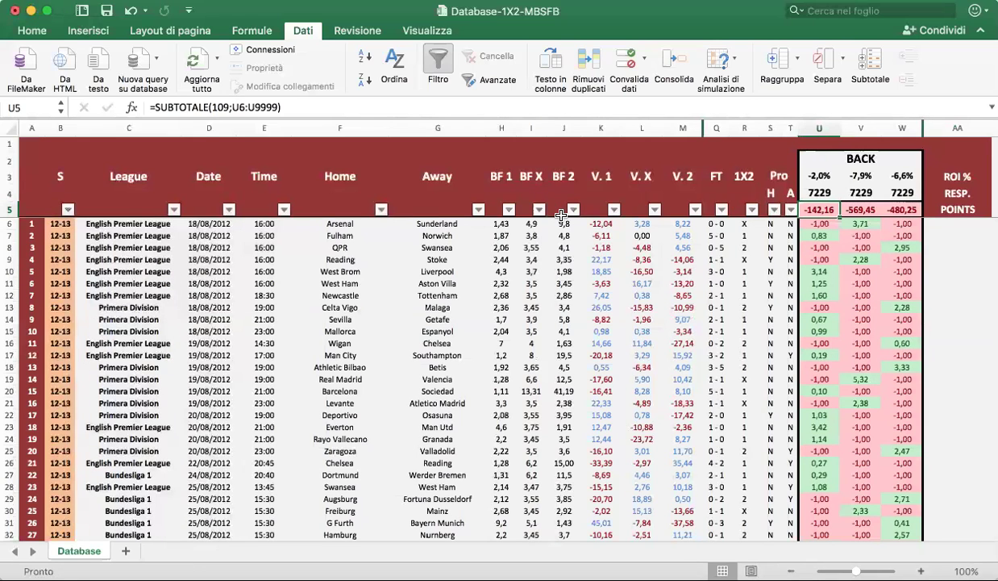
Filter the Home column to Liverpool using the search text "liverp"
{"action": "left_click", "coordinate": [382, 209]}
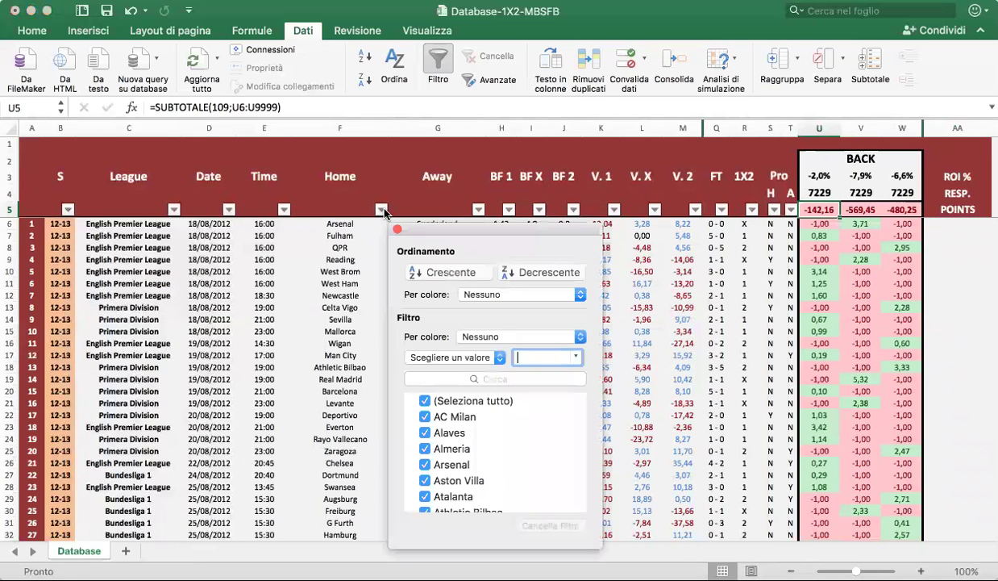
{"action": "left_click", "coordinate": [456, 379]}
{"action": "type", "text": "liverp"}
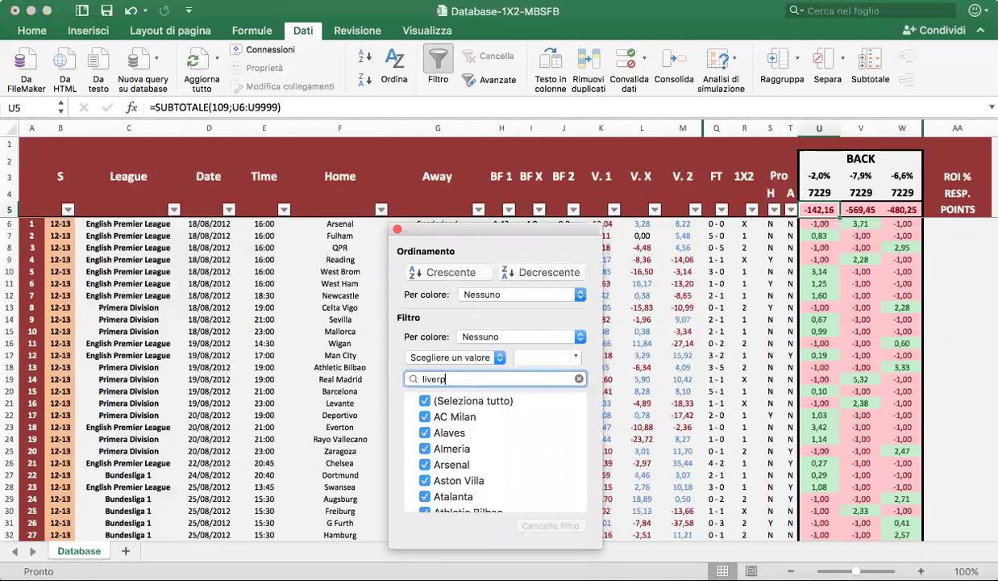
{"action": "left_click", "coordinate": [396, 229]}
{"action": "scroll", "coordinate": [435, 367], "scroll_direction": "down", "scroll_amount": 1}
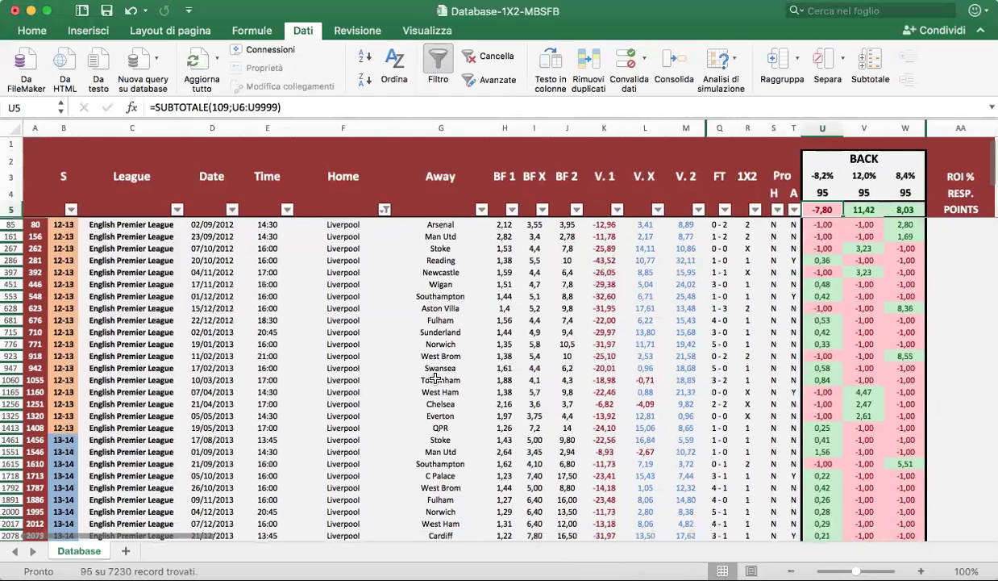
{"action": "scroll", "coordinate": [435, 377], "scroll_direction": "up", "scroll_amount": 1}
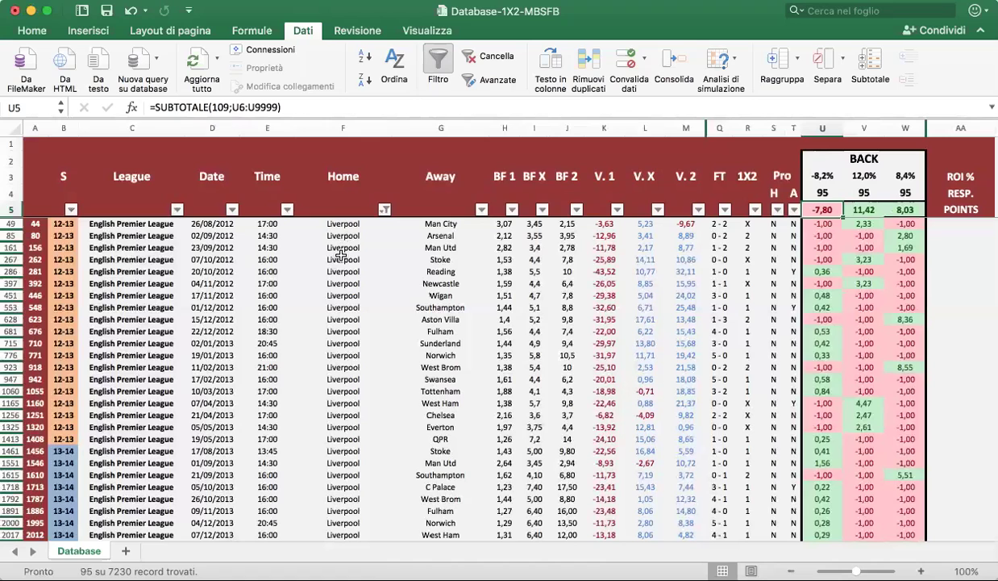
Examine the odds columns for Liverpool's home matches, especially BF 1, and check the BACK points totals in V5 and W5
{"action": "left_click_drag", "start_coordinate": [504, 223], "coordinate": [503, 402]}
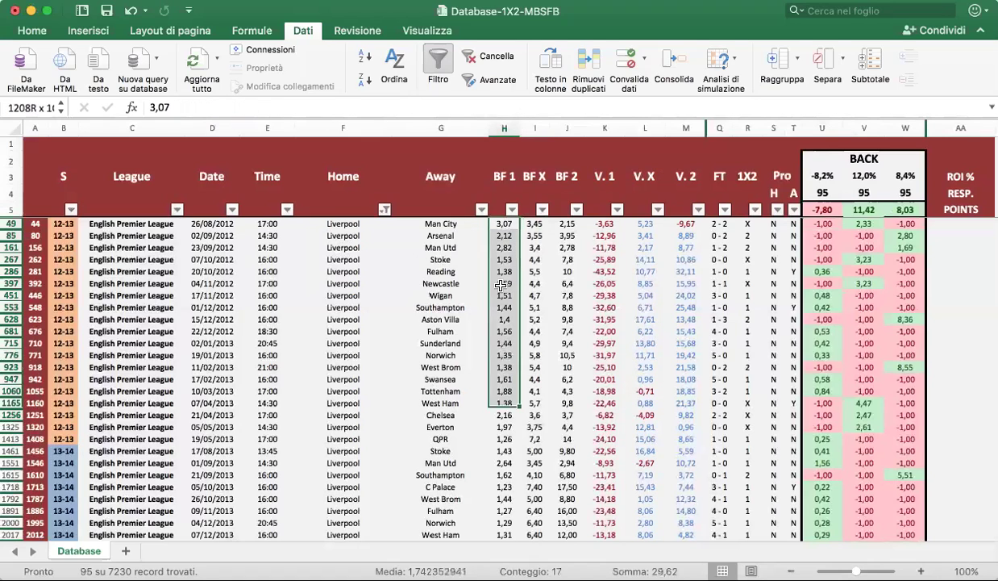
{"action": "left_click", "coordinate": [504, 450]}
{"action": "left_click_drag", "start_coordinate": [503, 235], "coordinate": [490, 379]}
{"action": "left_click", "coordinate": [491, 378]}
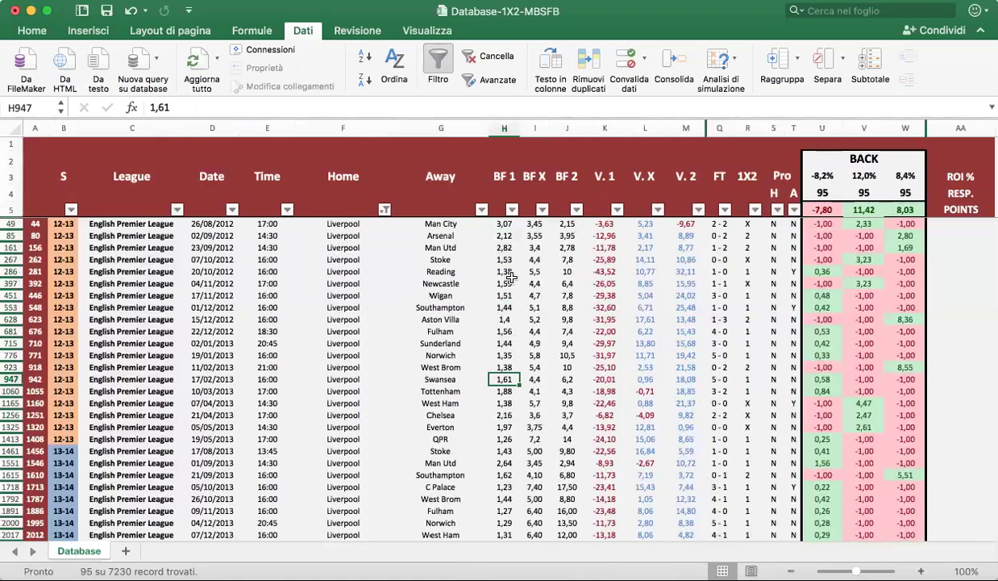
{"action": "left_click_drag", "start_coordinate": [495, 223], "coordinate": [510, 307]}
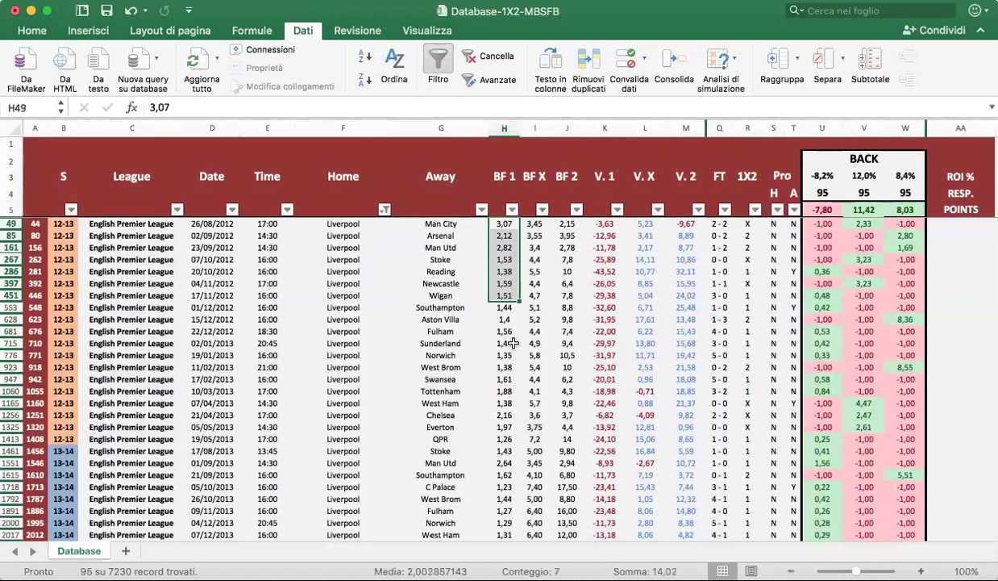
{"action": "left_click", "coordinate": [504, 354]}
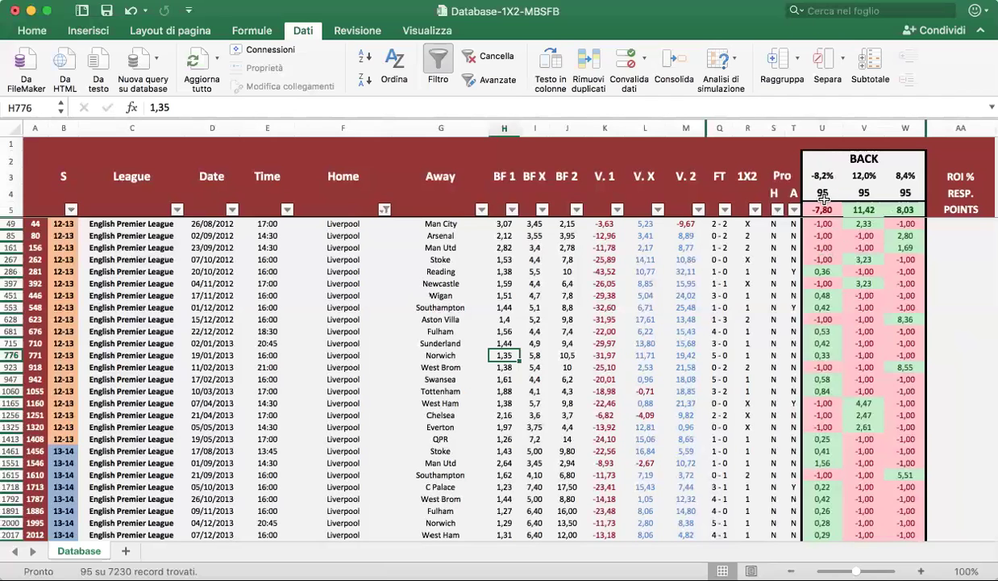
{"action": "left_click_drag", "start_coordinate": [503, 128], "coordinate": [568, 130]}
{"action": "left_click", "coordinate": [411, 282]}
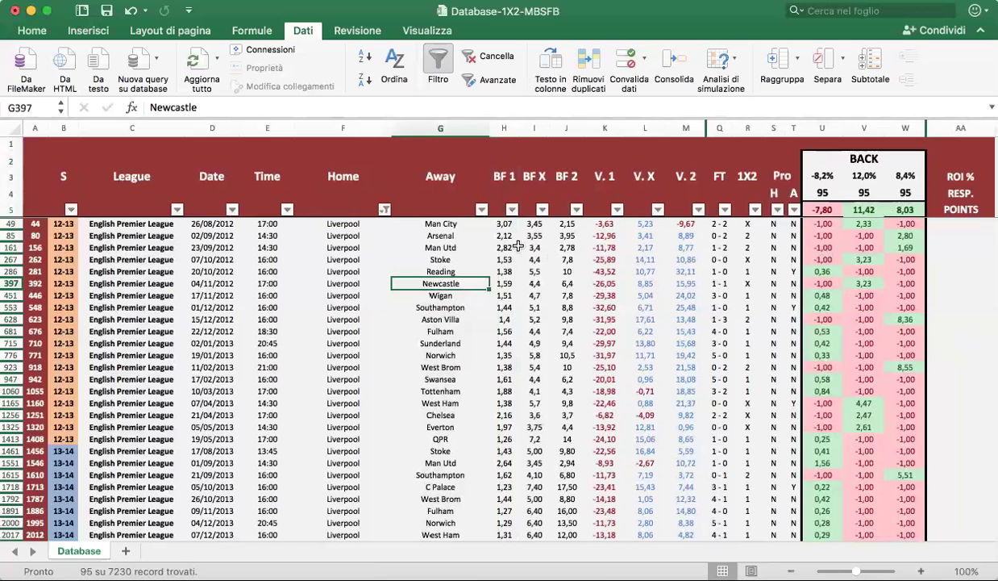
{"action": "left_click", "coordinate": [864, 209]}
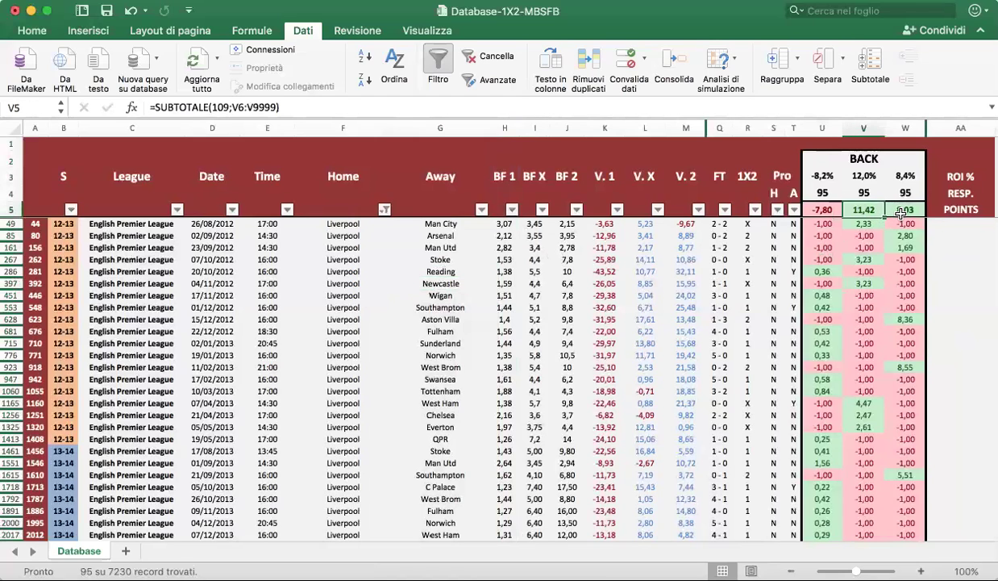
{"action": "left_click", "coordinate": [904, 211]}
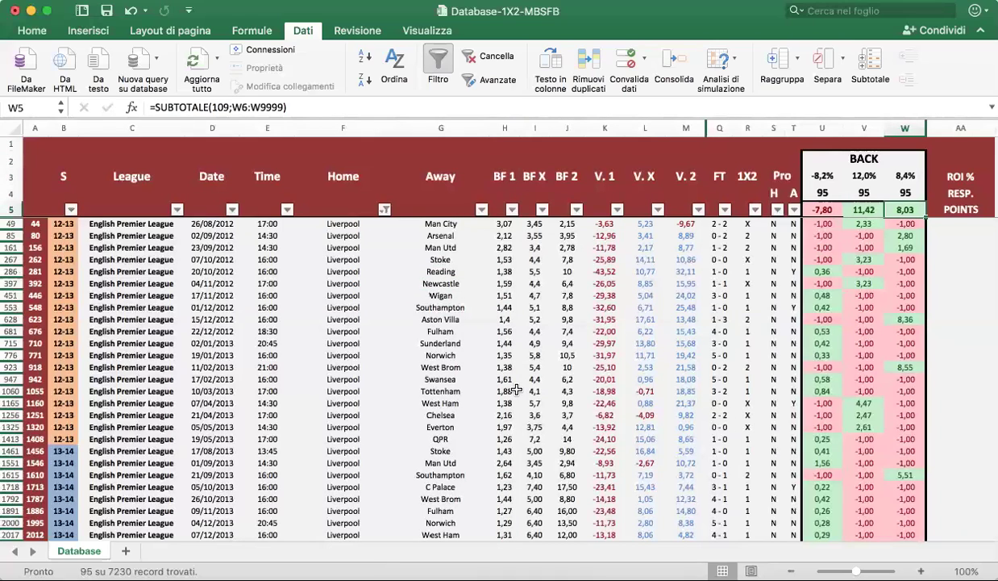
Filter the BF 1 odds to values less than or equal to 2 (Minore di o uguale a)
{"action": "left_click", "coordinate": [512, 209]}
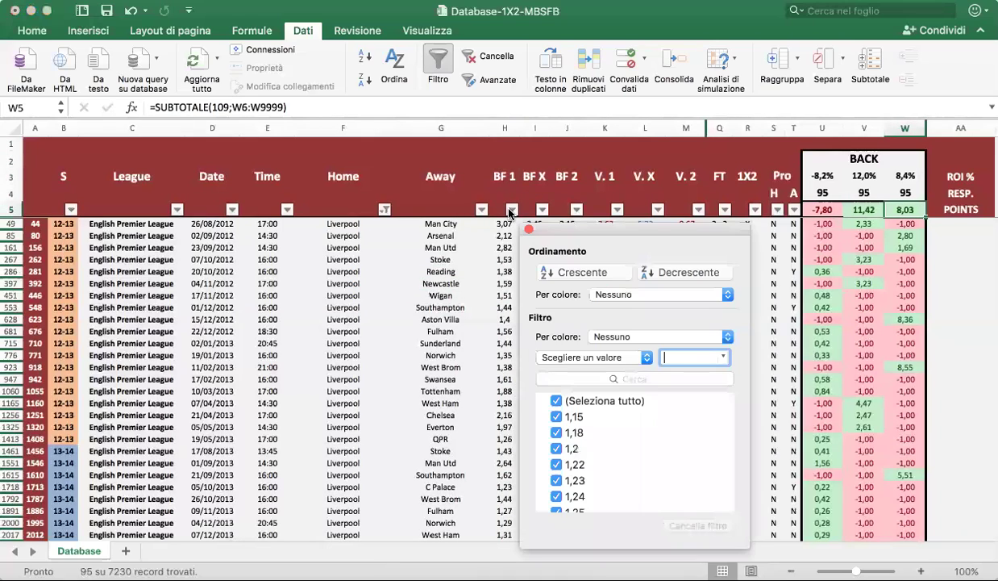
{"action": "left_click", "coordinate": [616, 357]}
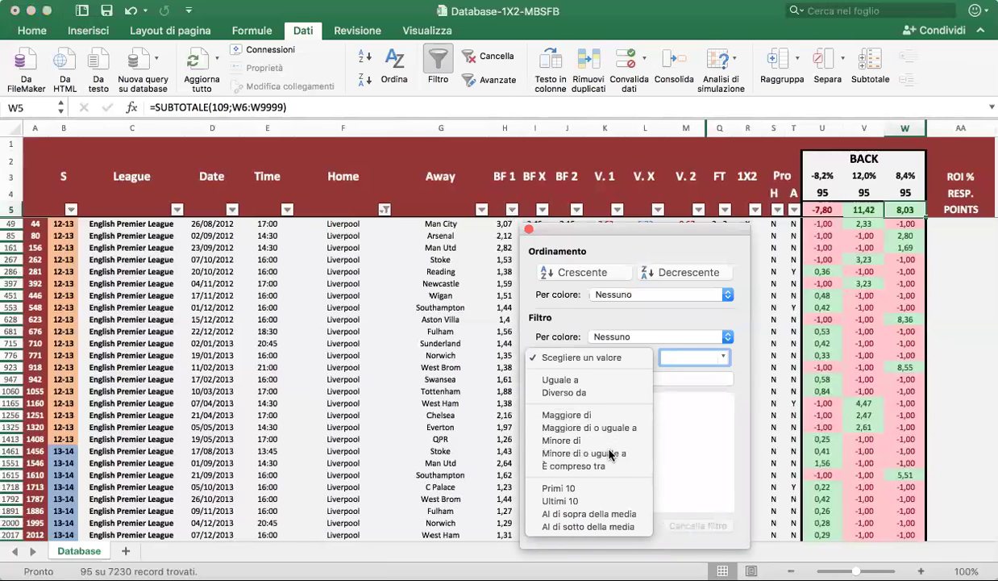
{"action": "left_click", "coordinate": [564, 452]}
{"action": "type", "text": "2"}
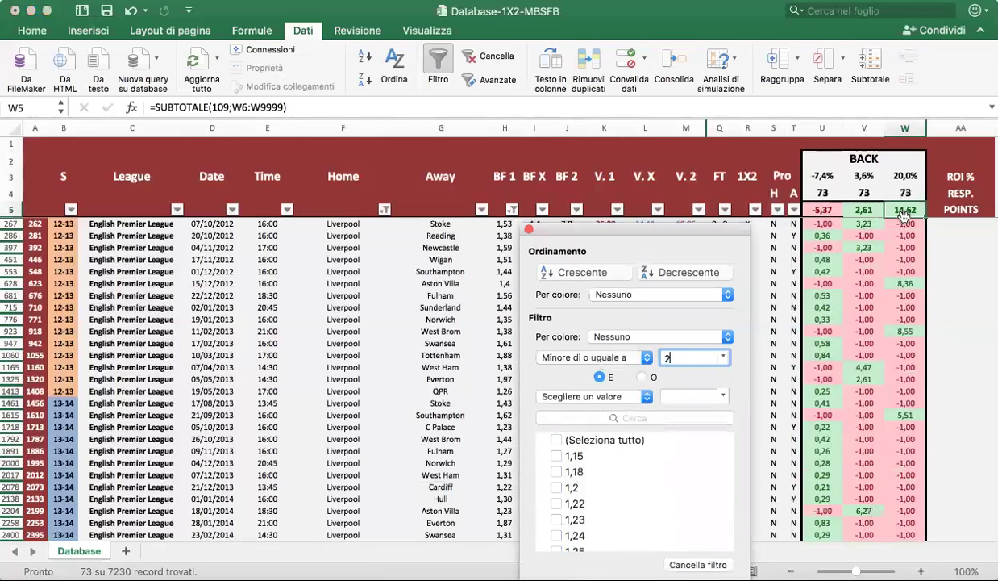
Try BF 1 upper limits of 1,7 and 1,8, and clear the BF 1 filter
{"action": "key", "text": "BackSpace"}
{"action": "type", "text": "1,7"}
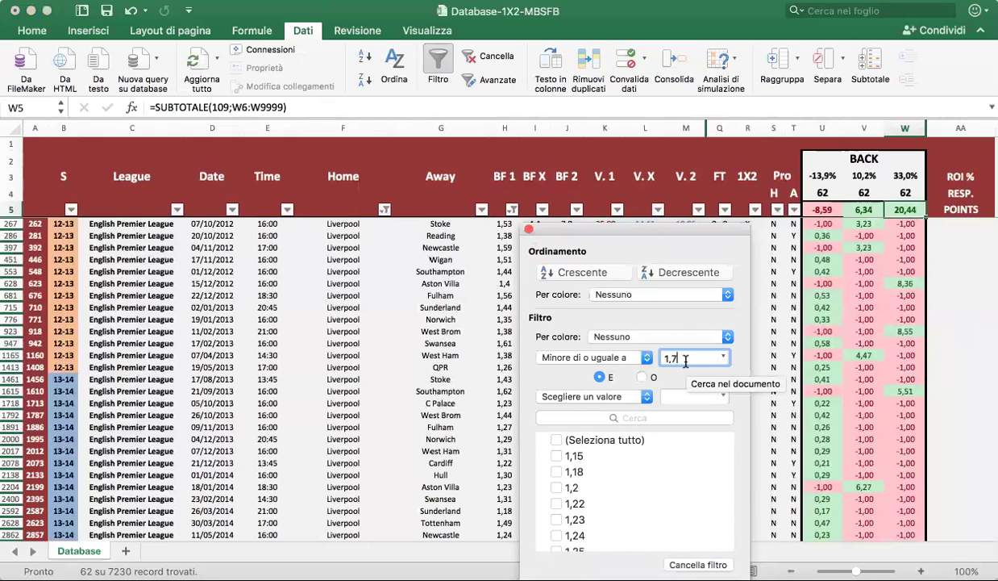
{"action": "key", "text": "BackSpace"}
{"action": "type", "text": "8"}
{"action": "key", "text": "BackSpace"}
{"action": "type", "text": "7"}
{"action": "key", "text": "BackSpace"}
{"action": "type", "text": "8"}
{"action": "key", "text": "BackSpace"}
{"action": "type", "text": "7"}
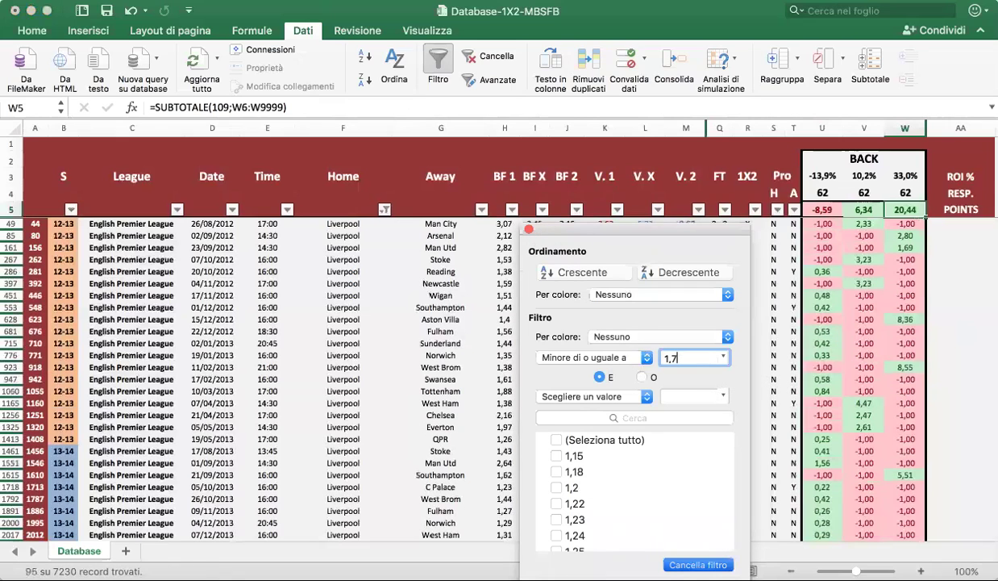
{"action": "left_click", "coordinate": [529, 229]}
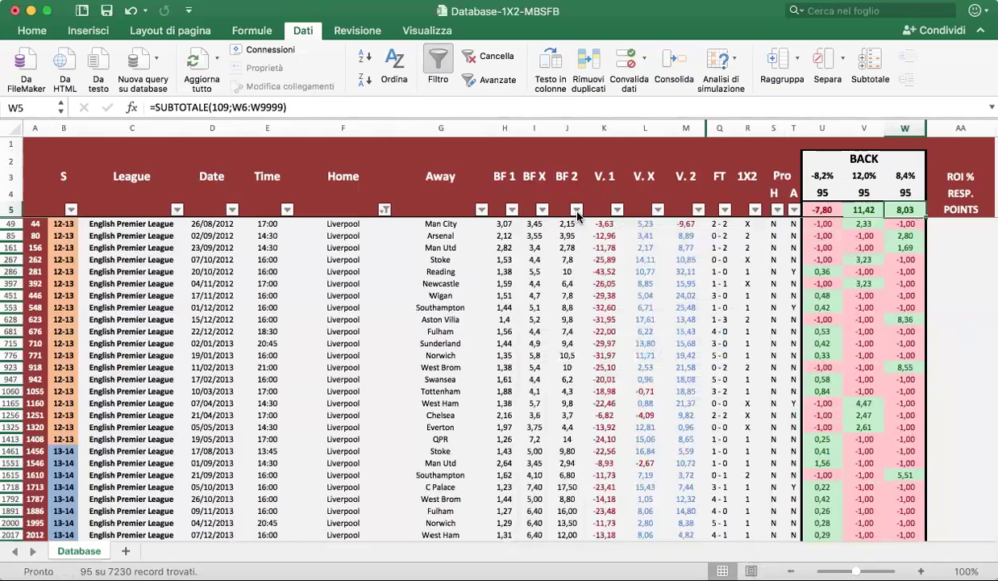
Filter the BF 1 odds to values less than or equal to 1,7 (Minore di o uguale a), trying 1,5 first
{"action": "left_click", "coordinate": [511, 209]}
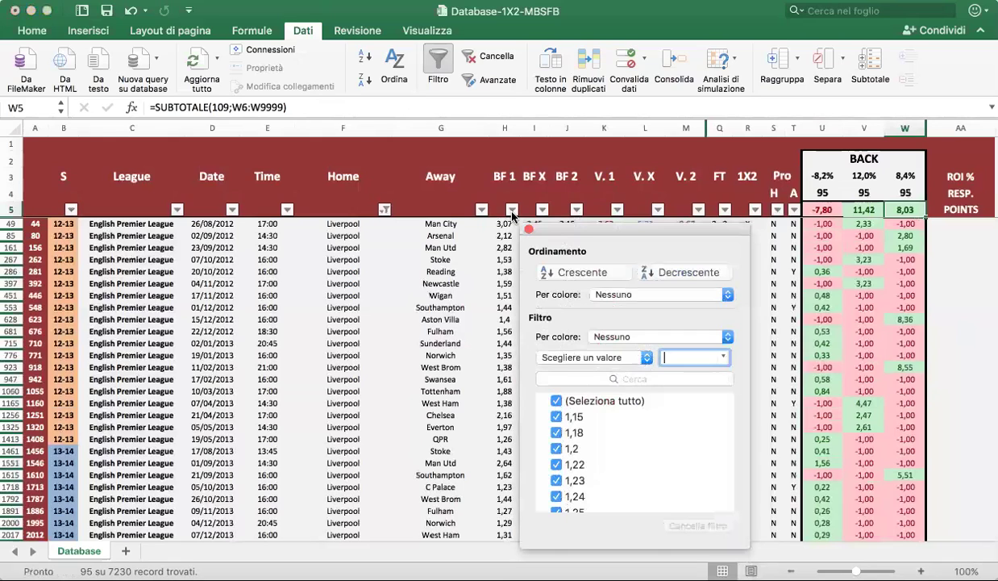
{"action": "left_click", "coordinate": [558, 355]}
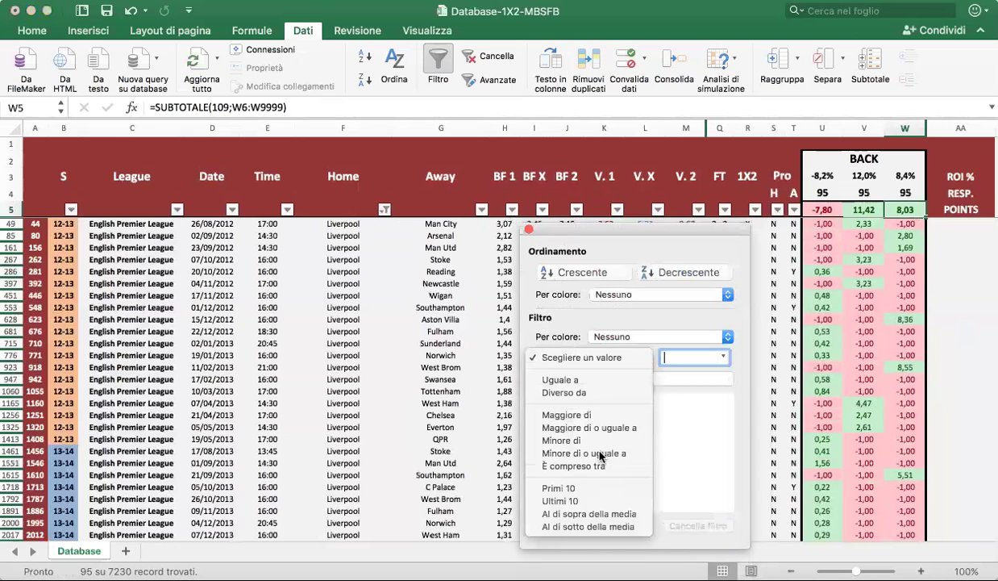
{"action": "left_click", "coordinate": [599, 454]}
{"action": "type", "text": "1,5"}
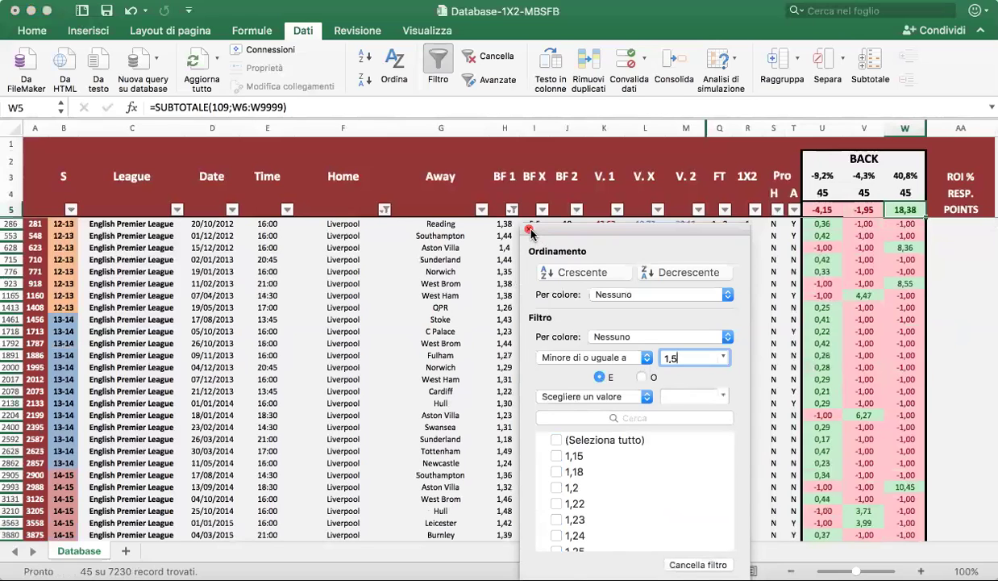
{"action": "key", "text": "BackSpace"}
{"action": "type", "text": "7"}
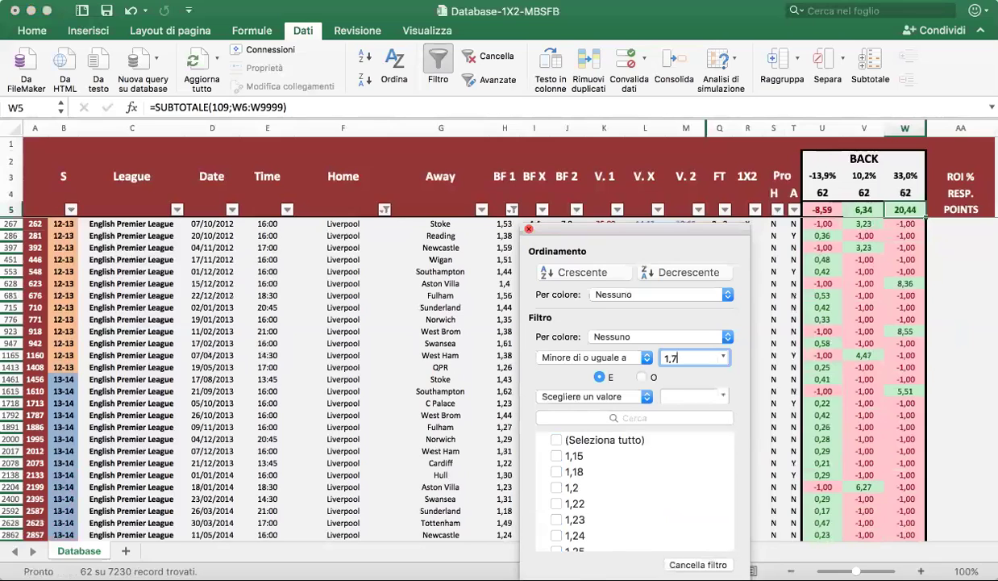
{"action": "key", "text": "Return"}
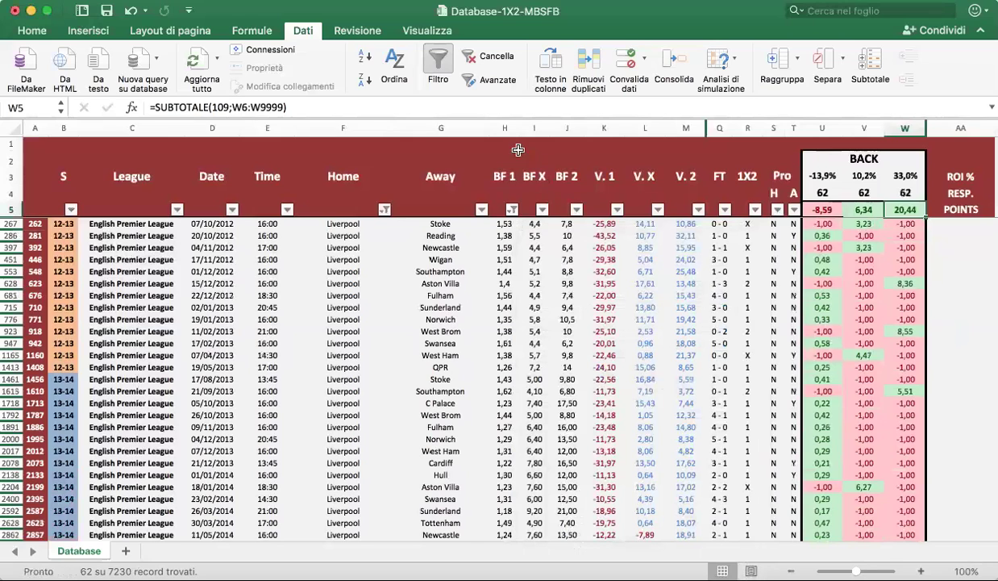
Highlight the three BF odds columns H to J, followed by the three V. variation columns K to M
{"action": "left_click_drag", "start_coordinate": [504, 128], "coordinate": [566, 131]}
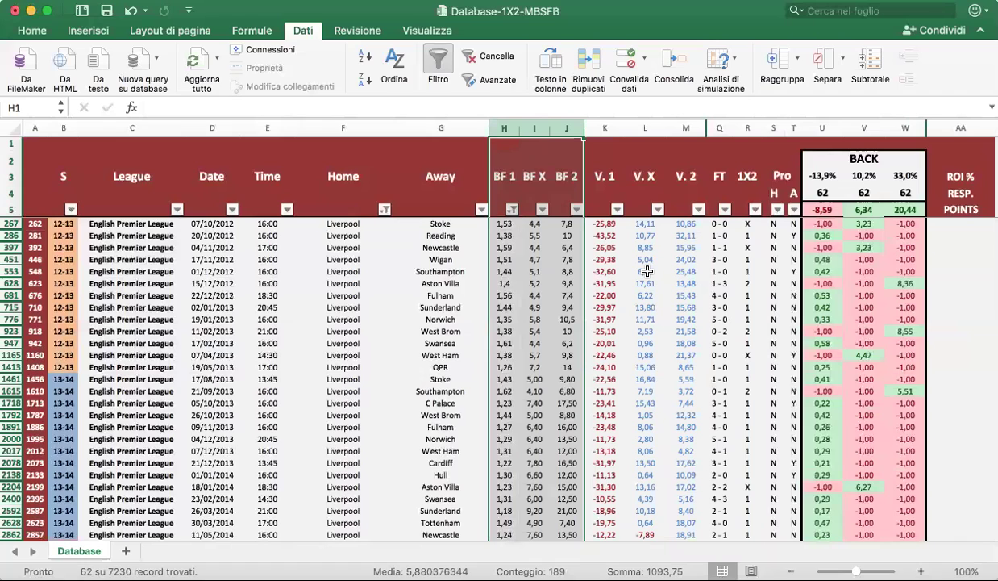
{"action": "left_click_drag", "start_coordinate": [597, 129], "coordinate": [686, 135]}
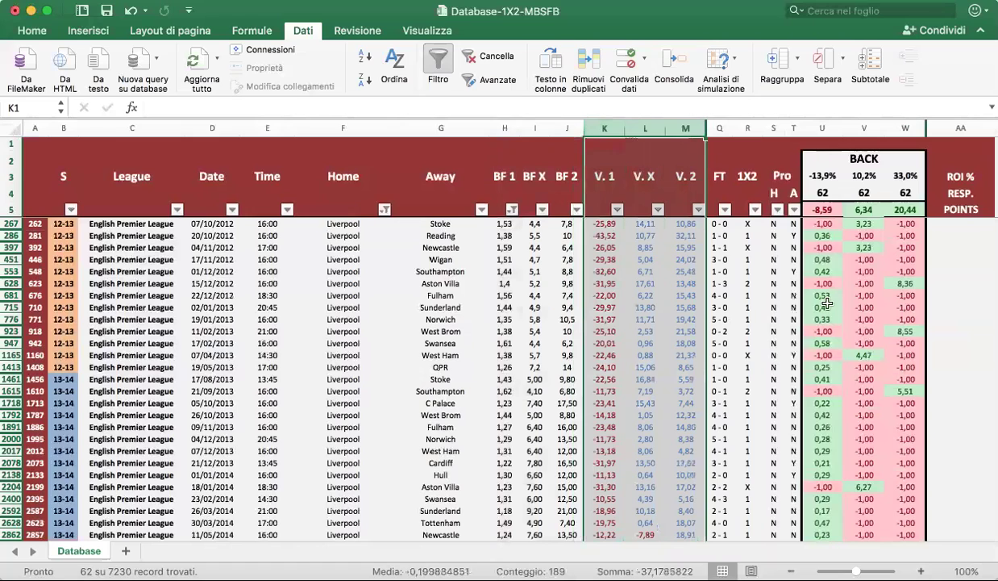
{"action": "left_click", "coordinate": [747, 320]}
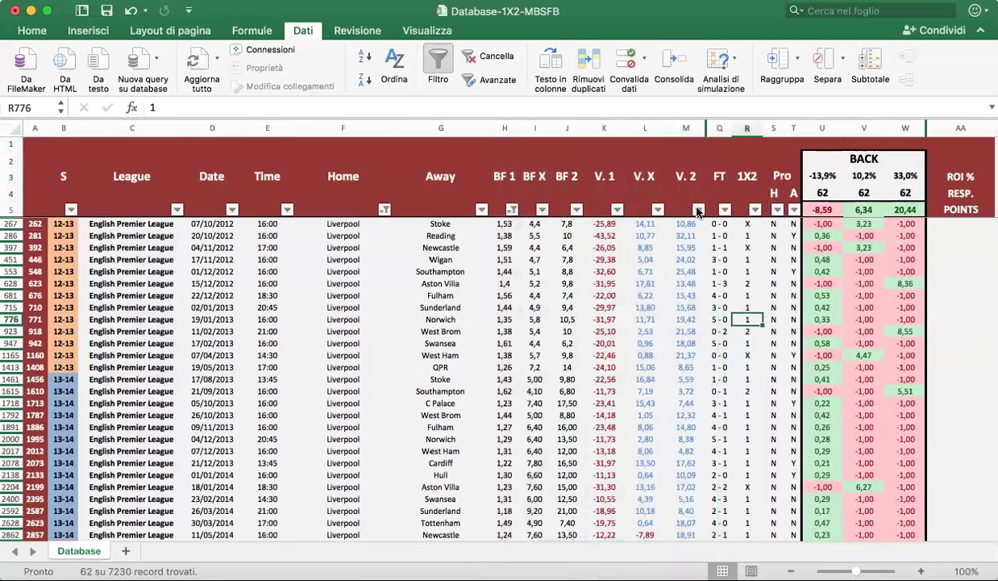
Filter the V. 2 column to values greater than or equal to 5 (Maggiore di o uguale a)
{"action": "left_click", "coordinate": [698, 210]}
{"action": "left_click", "coordinate": [815, 361]}
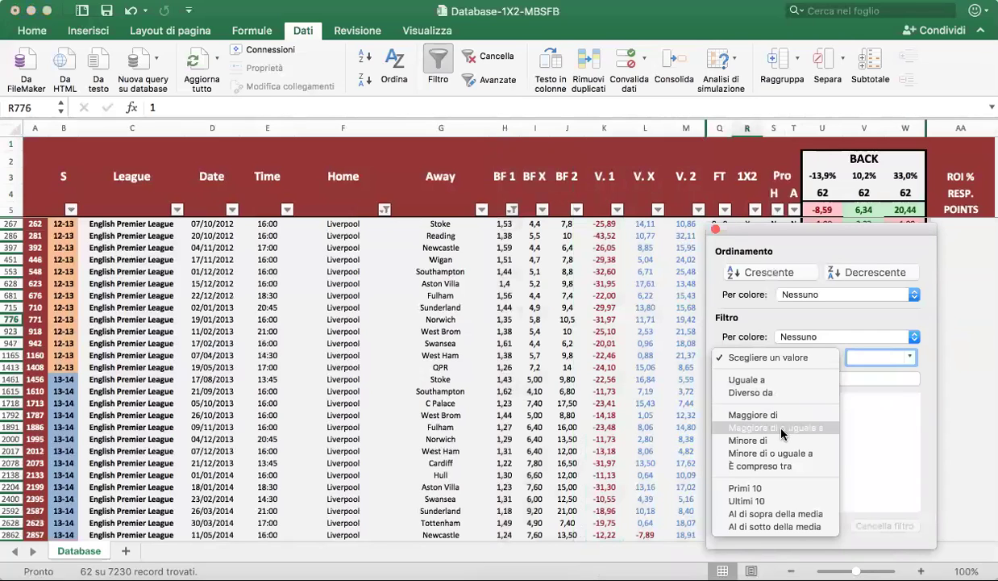
{"action": "left_click", "coordinate": [780, 430]}
{"action": "type", "text": "5"}
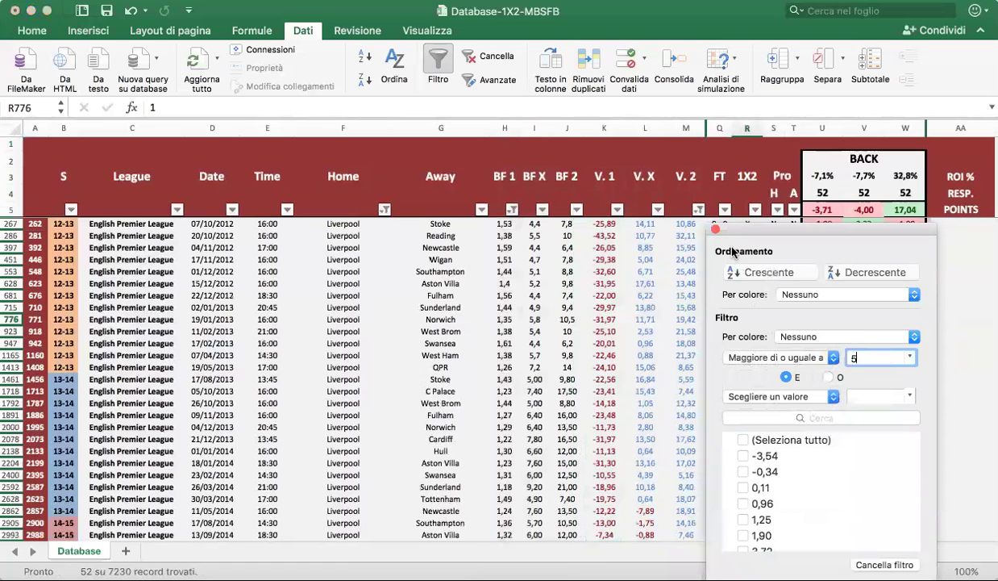
{"action": "left_click", "coordinate": [694, 221]}
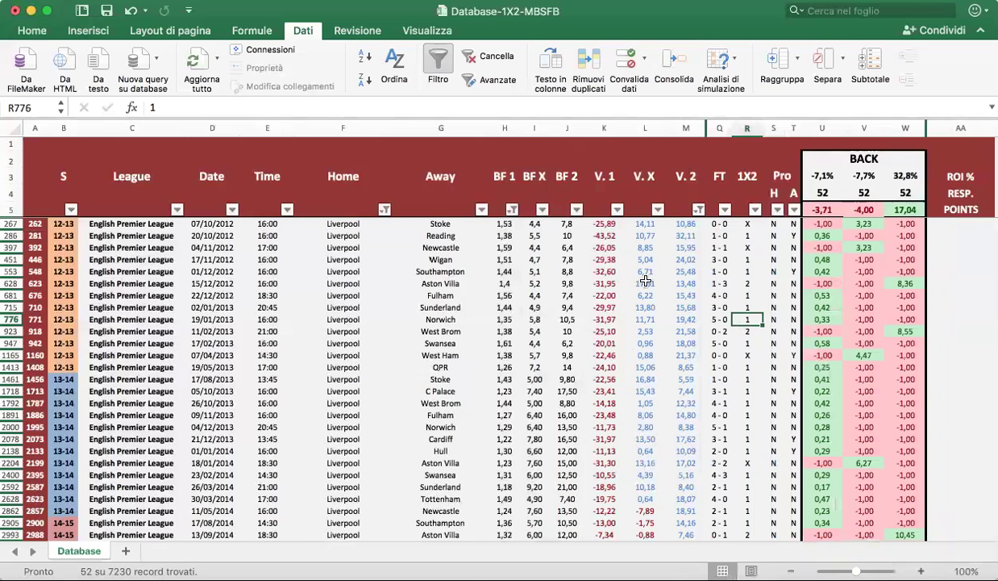
Lower the upper limit of the BF 1 odds filter to 1,5
{"action": "left_click", "coordinate": [511, 209]}
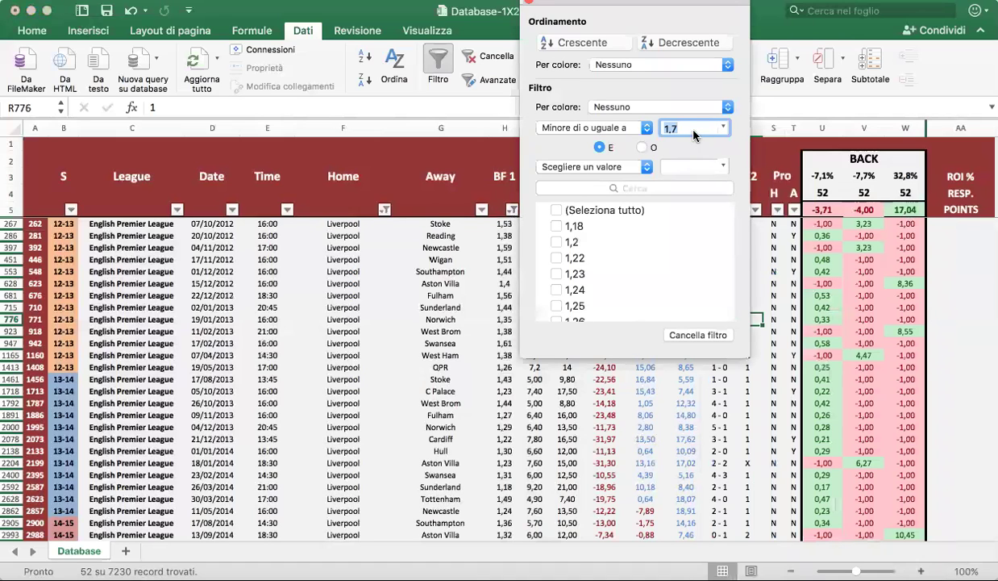
{"action": "key", "text": "BackSpace"}
{"action": "type", "text": "5"}
{"action": "left_click", "coordinate": [529, 5]}
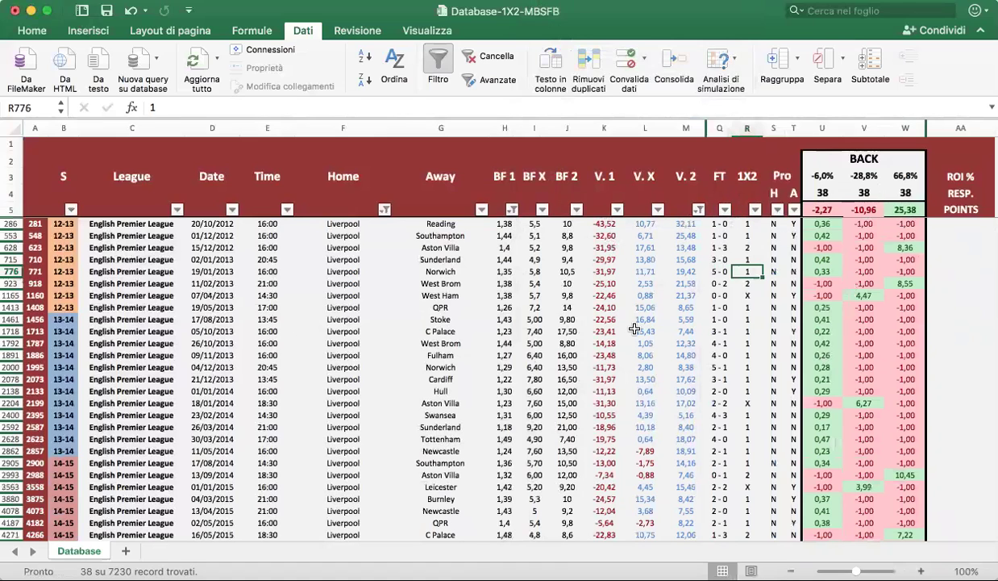
Examine the sequence of winning and losing bets in BACK column W for the filtered Liverpool home matches
{"action": "scroll", "coordinate": [645, 332], "scroll_direction": "right", "scroll_amount": 1}
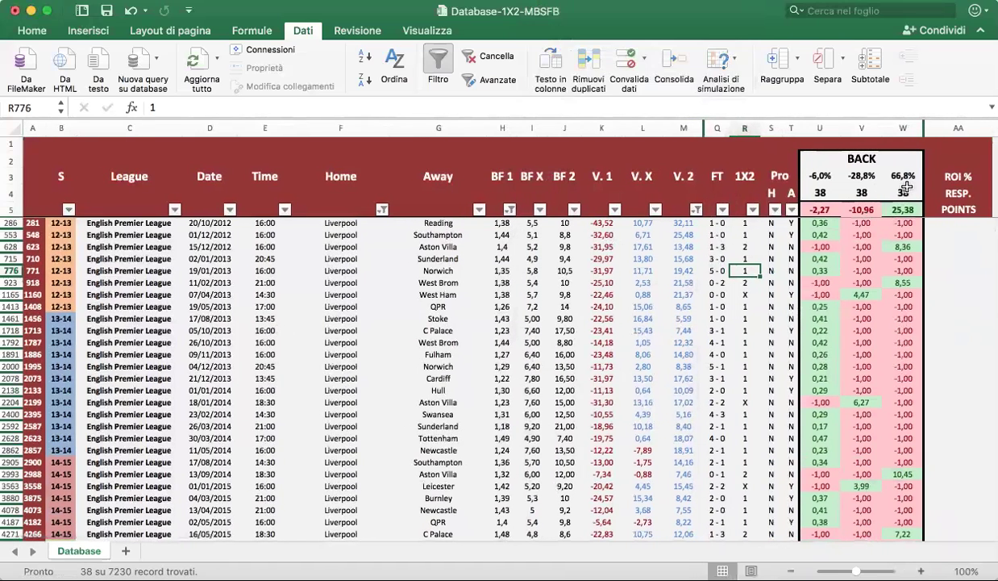
{"action": "scroll", "coordinate": [875, 266], "scroll_direction": "down", "scroll_amount": 5}
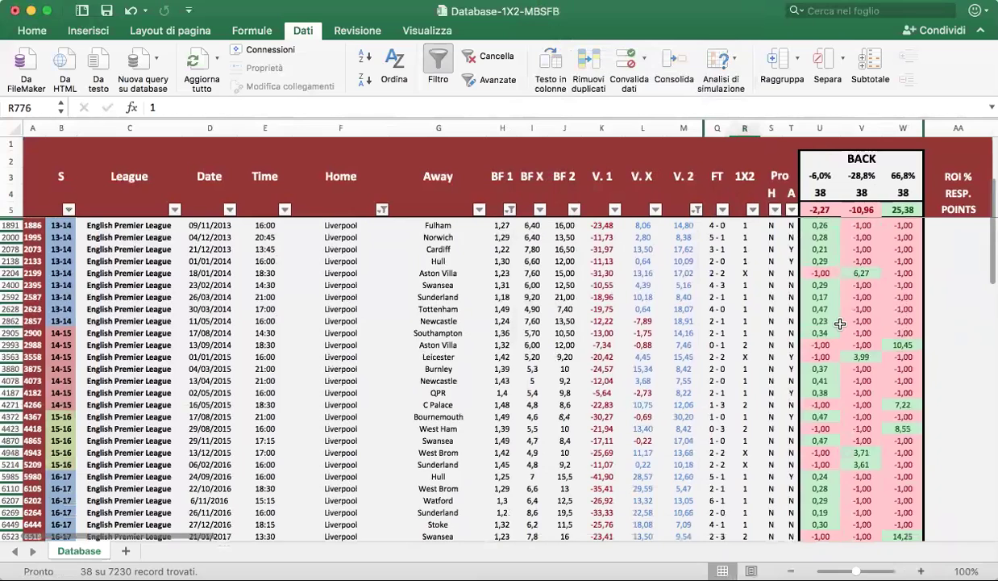
{"action": "scroll", "coordinate": [847, 315], "scroll_direction": "up", "scroll_amount": 5}
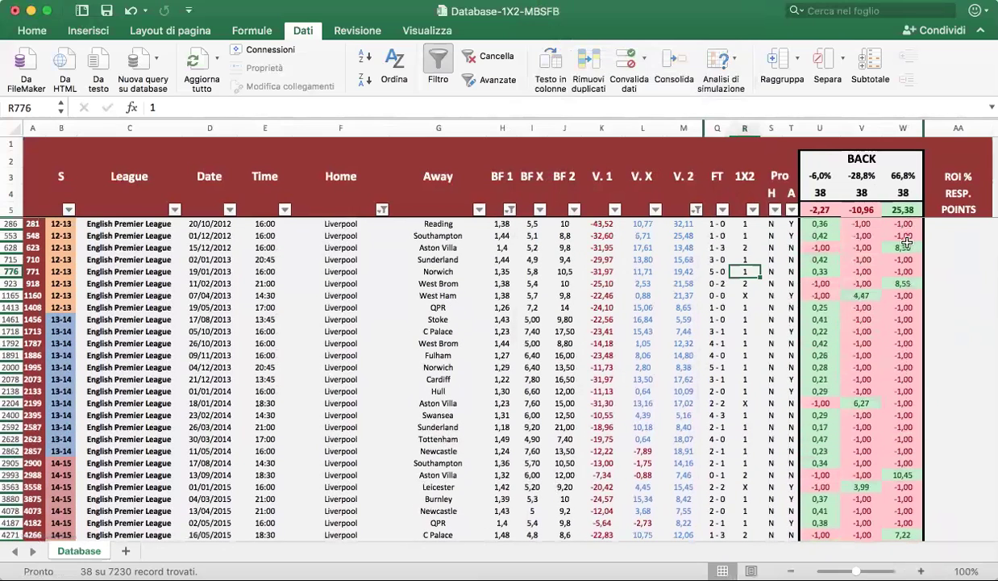
{"action": "scroll", "coordinate": [933, 327], "scroll_direction": "right", "scroll_amount": 1}
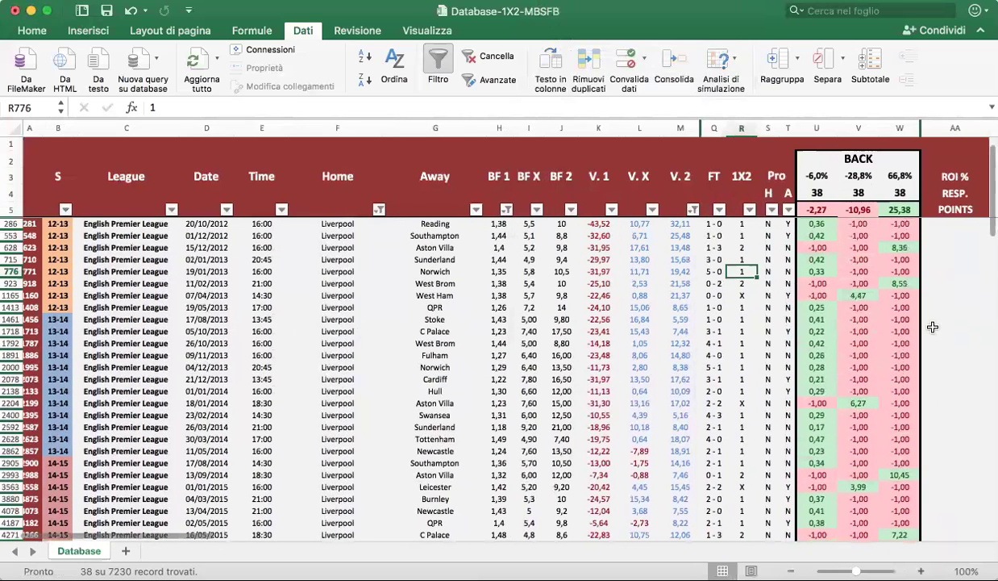
{"action": "left_click", "coordinate": [911, 223]}
{"action": "key", "text": "Down"}
{"action": "key", "text": "Down"}
{"action": "key", "text": "Down"}
{"action": "key", "text": "Down"}
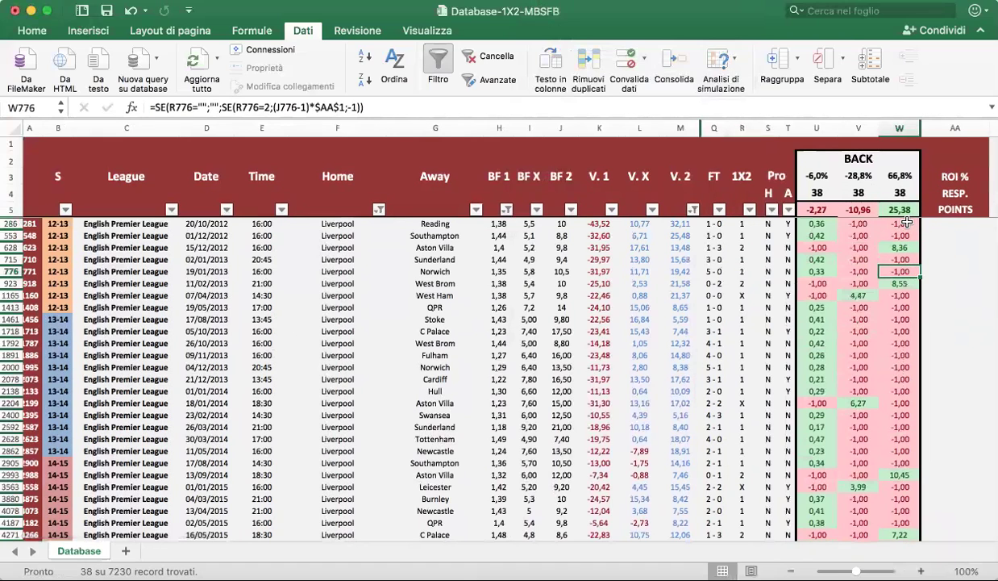
{"action": "mouse_move", "coordinate": [907, 224]}
{"action": "left_mouse_down"}
{"action": "mouse_move", "coordinate": [903, 464]}
{"action": "mouse_move", "coordinate": [901, 242]}
{"action": "left_mouse_up"}
{"action": "left_click", "coordinate": [899, 331]}
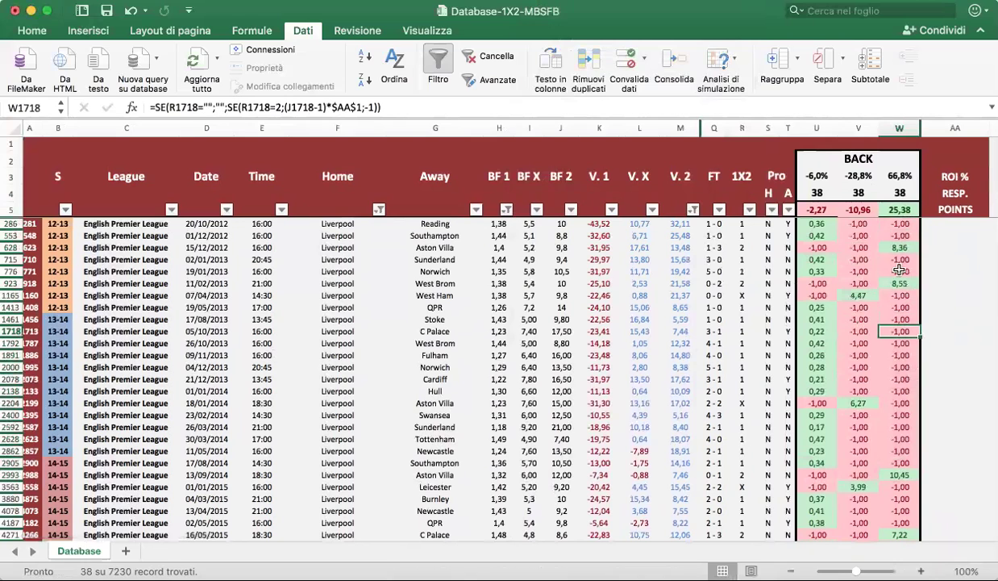
{"action": "left_click_drag", "start_coordinate": [887, 463], "coordinate": [903, 295]}
{"action": "left_click", "coordinate": [901, 295]}
{"action": "left_click", "coordinate": [909, 474]}
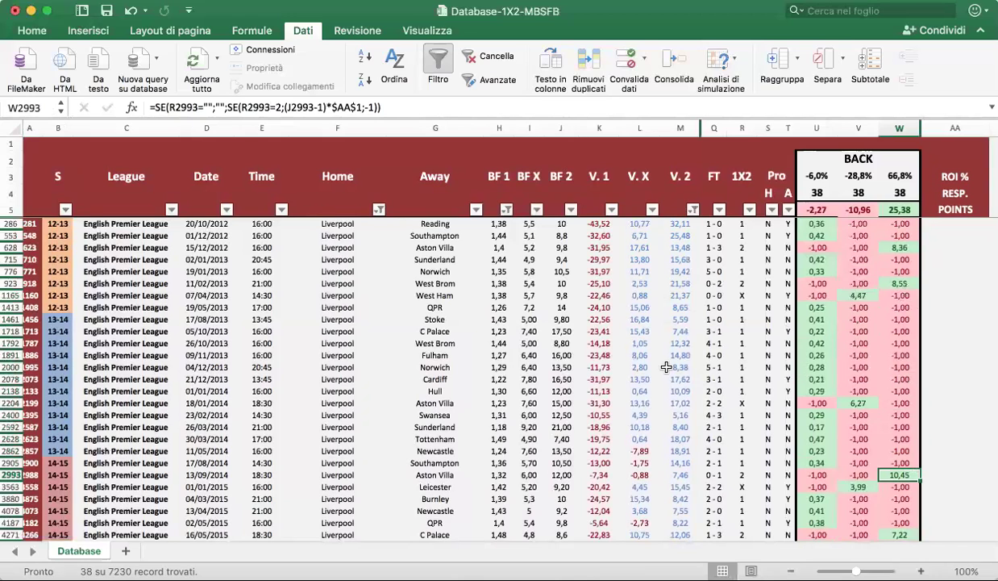
Filter the 1X2 column to result 2, switch it to result 1, and restore all results
{"action": "scroll", "coordinate": [774, 355], "scroll_direction": "right", "scroll_amount": 1}
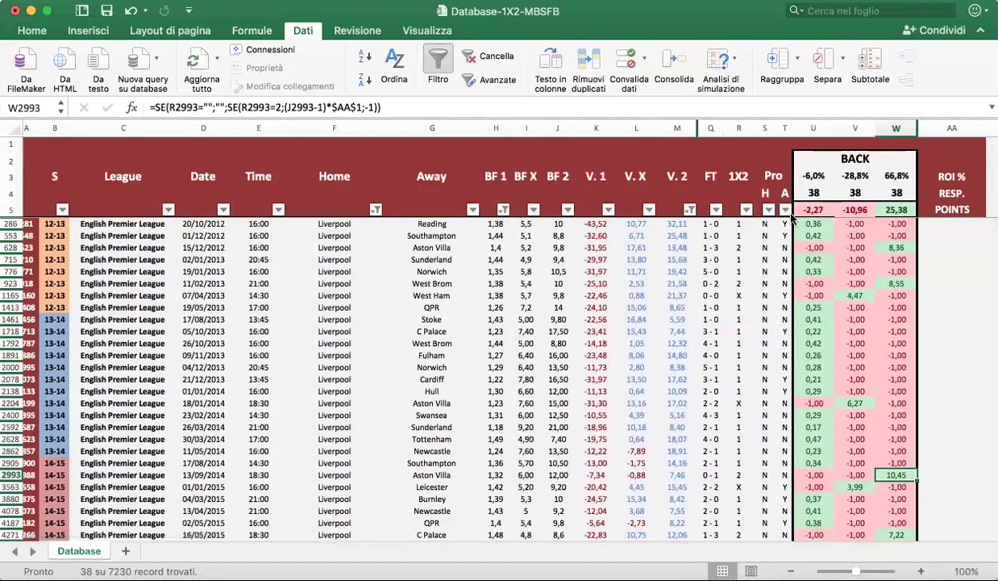
{"action": "left_click", "coordinate": [746, 210]}
{"action": "left_click", "coordinate": [799, 400]}
{"action": "left_click", "coordinate": [800, 433]}
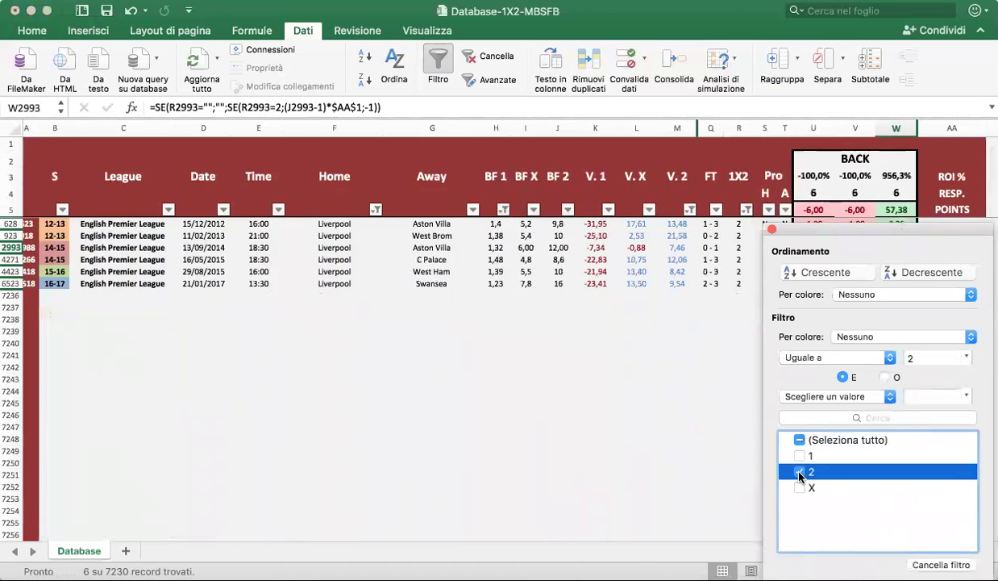
{"action": "left_click", "coordinate": [799, 473]}
{"action": "left_click", "coordinate": [800, 456]}
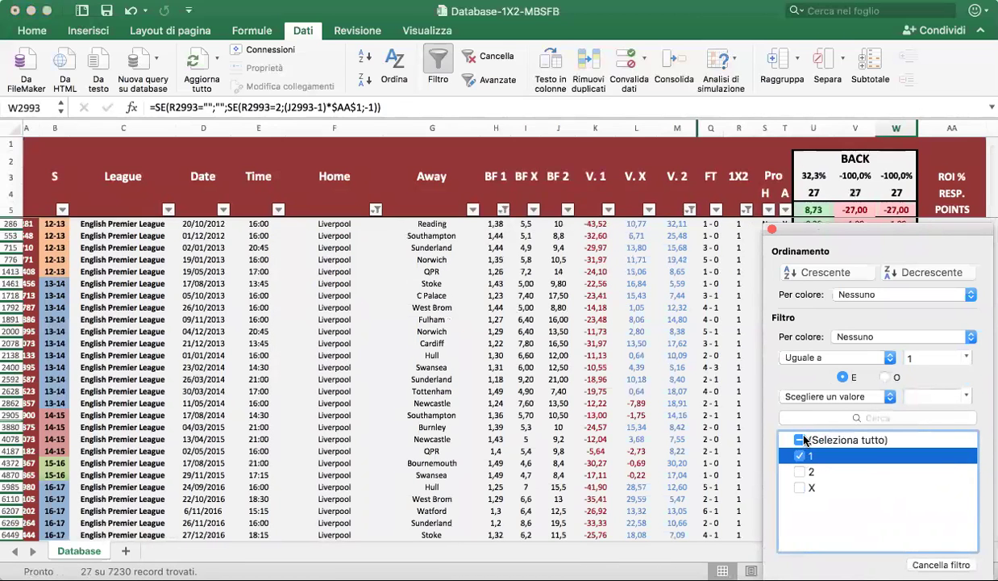
{"action": "left_click", "coordinate": [786, 439]}
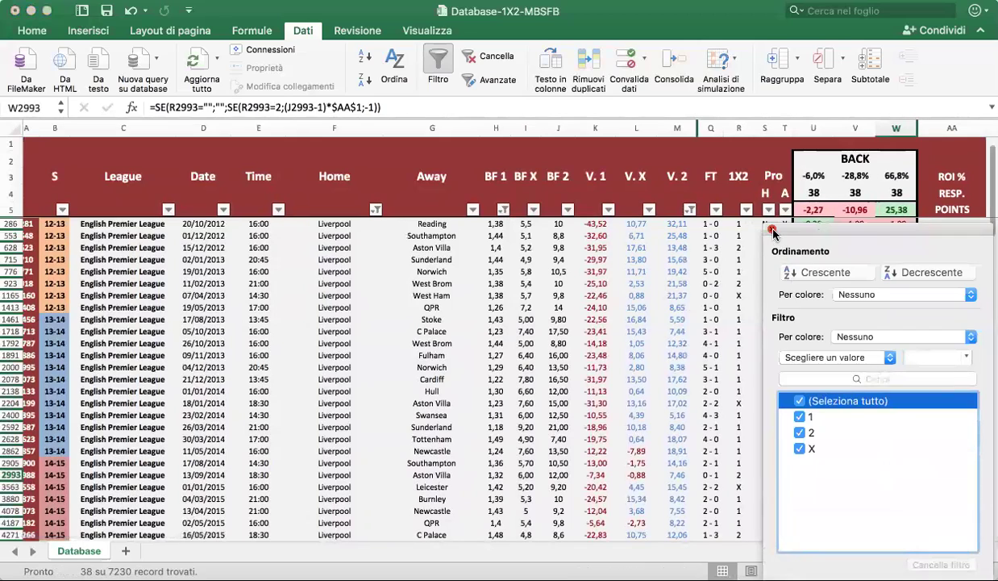
{"action": "left_click", "coordinate": [772, 230]}
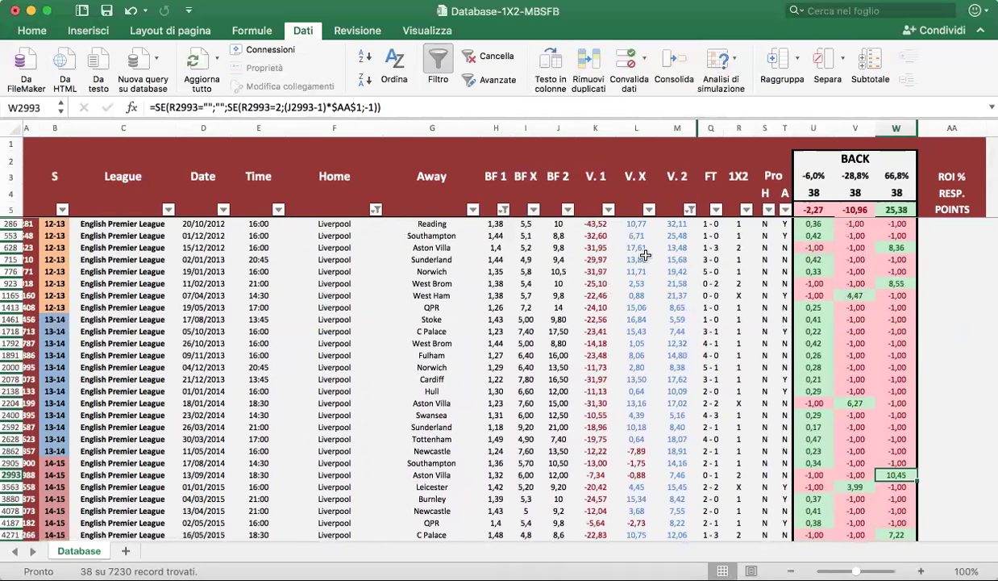
Check partial sums in BACK column W by selecting W286 to W2862 and W286 to W3563, and inspect the points total in W5
{"action": "left_click_drag", "start_coordinate": [897, 224], "coordinate": [899, 452]}
{"action": "left_click", "coordinate": [898, 452]}
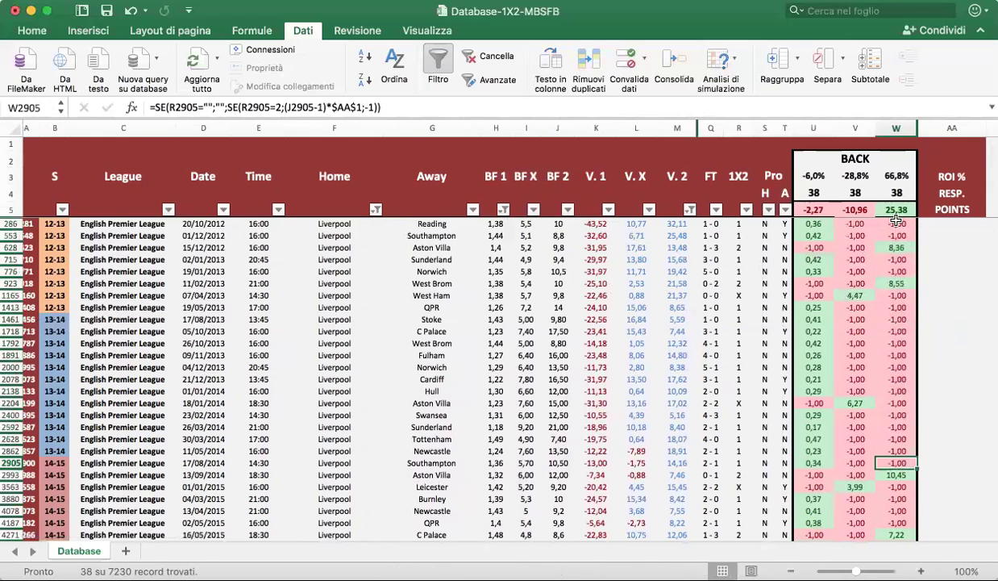
{"action": "left_click_drag", "start_coordinate": [900, 341], "coordinate": [903, 444]}
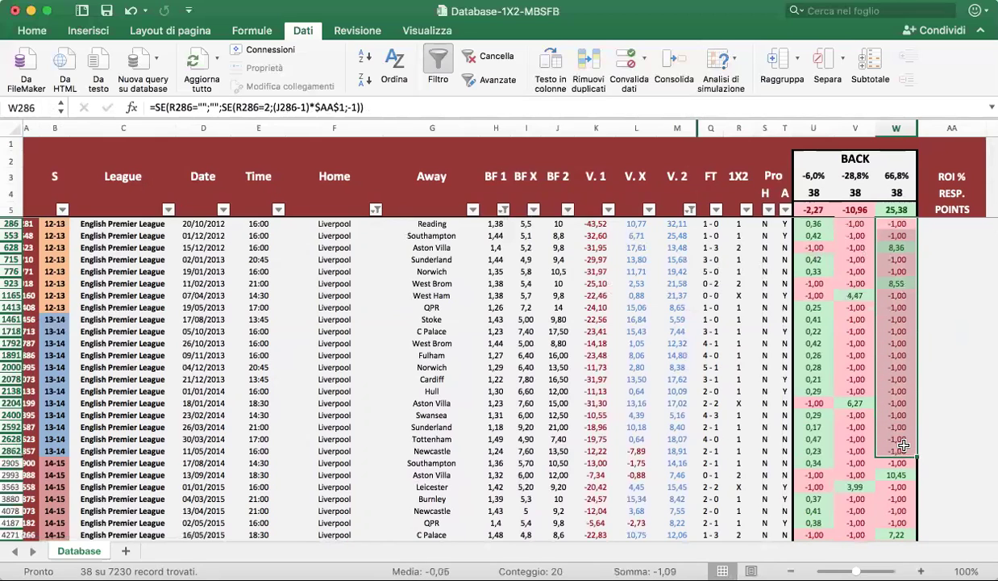
{"action": "left_click", "coordinate": [898, 463]}
{"action": "left_click_drag", "start_coordinate": [899, 224], "coordinate": [883, 487]}
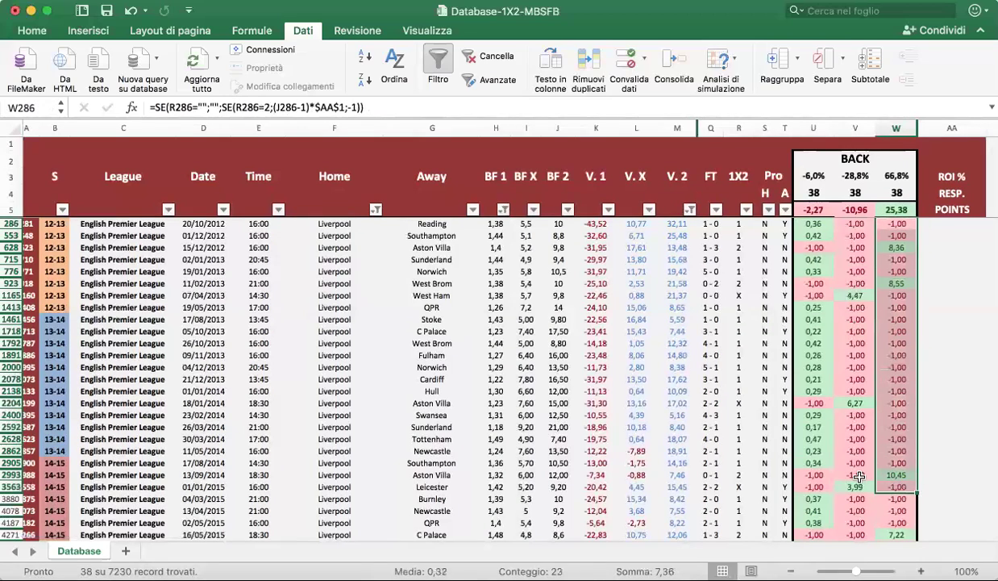
{"action": "scroll", "coordinate": [859, 452], "scroll_direction": "down", "scroll_amount": 2}
{"action": "scroll", "coordinate": [861, 419], "scroll_direction": "up", "scroll_amount": 2}
{"action": "left_click", "coordinate": [863, 391]}
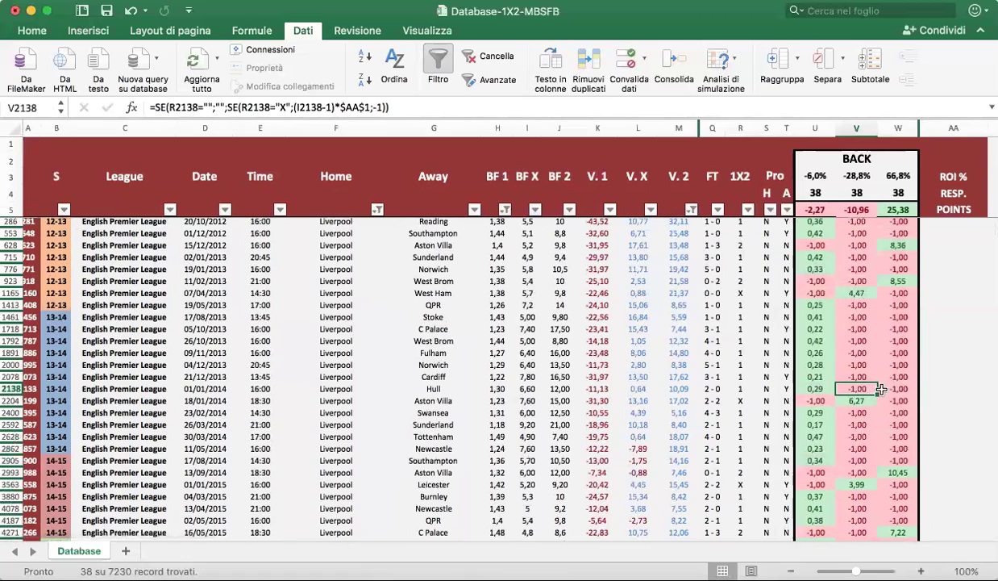
{"action": "left_click", "coordinate": [903, 210]}
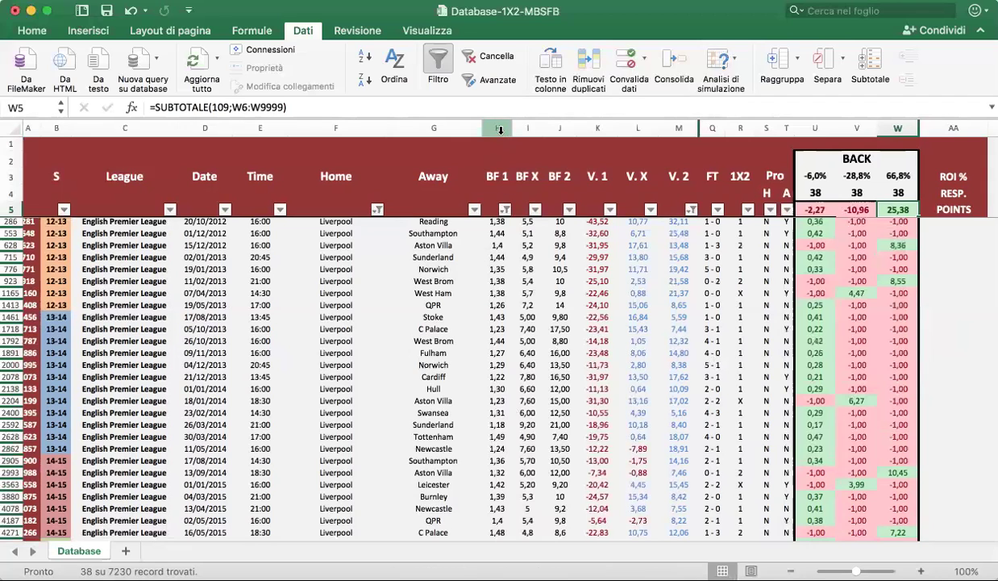
Review the filtered matches' BF odds and V. variations by highlighting columns H to J and K to M
{"action": "left_click_drag", "start_coordinate": [490, 128], "coordinate": [556, 130]}
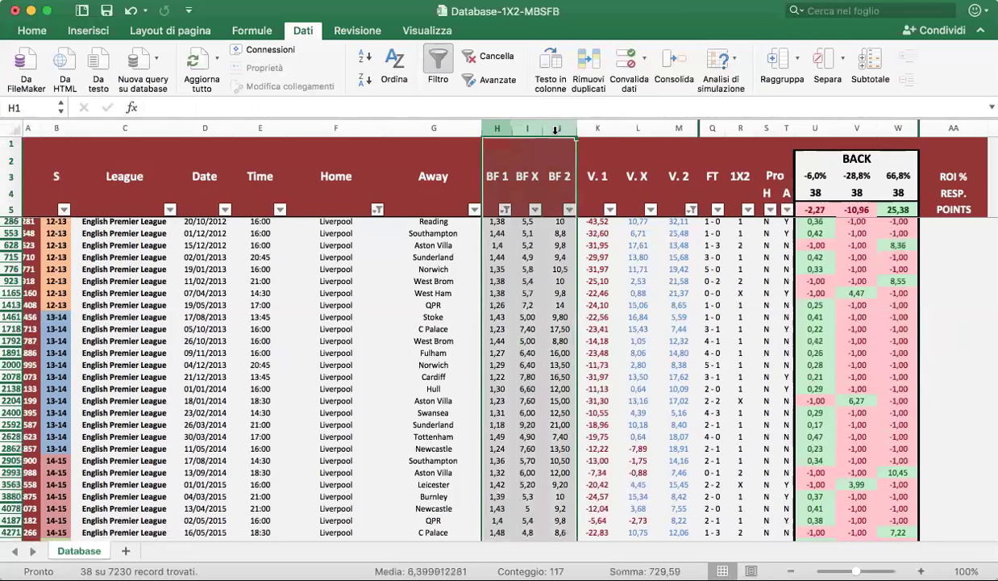
{"action": "left_click_drag", "start_coordinate": [588, 129], "coordinate": [690, 133]}
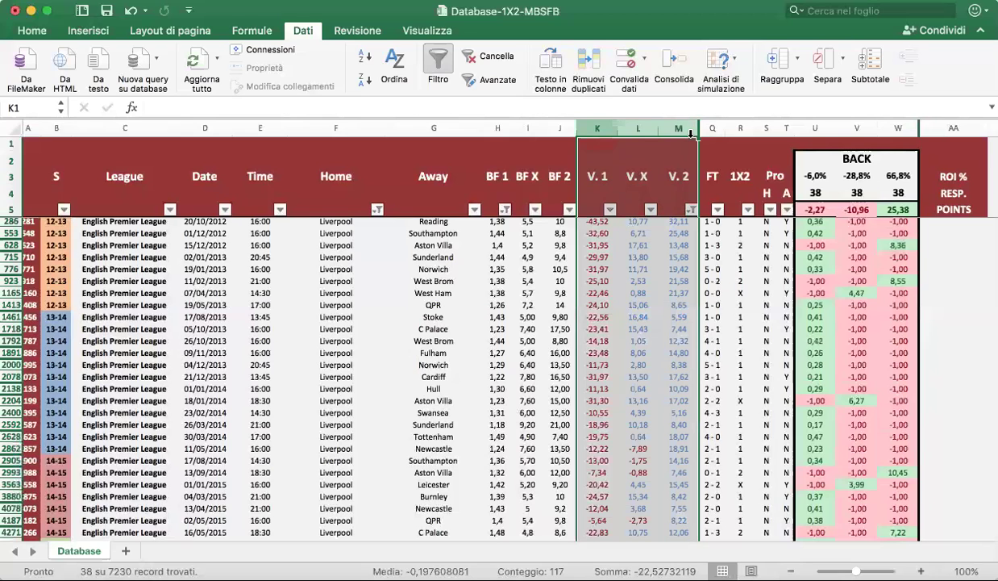
{"action": "scroll", "coordinate": [605, 213], "scroll_direction": "right", "scroll_amount": 1}
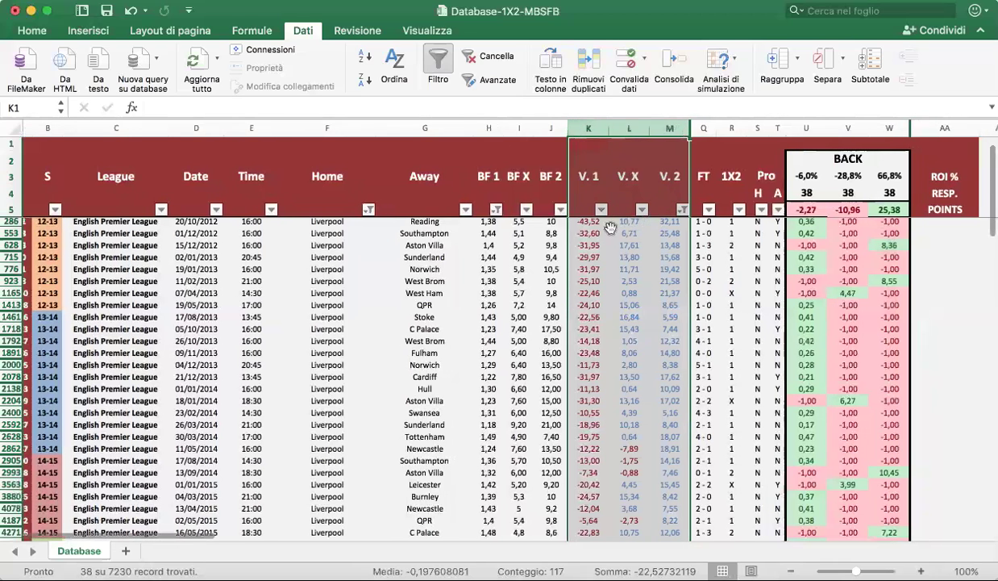
{"action": "left_click", "coordinate": [537, 295]}
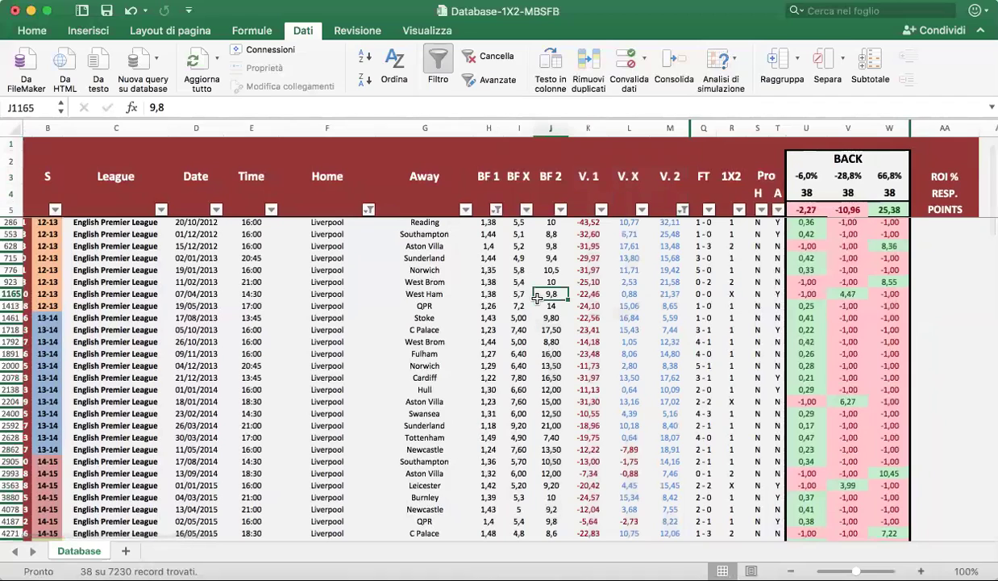
Filter the Pro A column to N by excluding the Y matches
{"action": "left_click", "coordinate": [778, 211]}
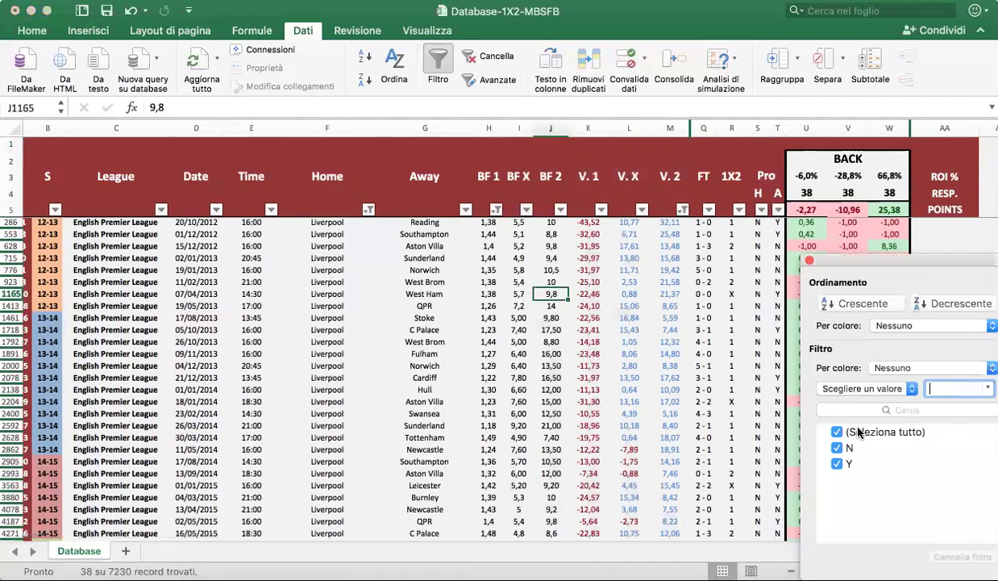
{"action": "left_click", "coordinate": [838, 464]}
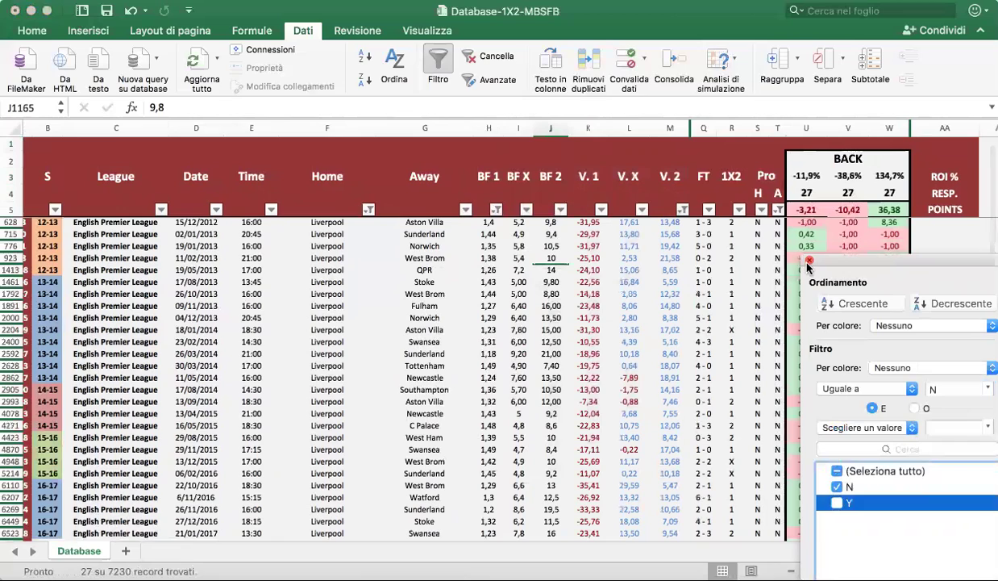
{"action": "left_click", "coordinate": [809, 262]}
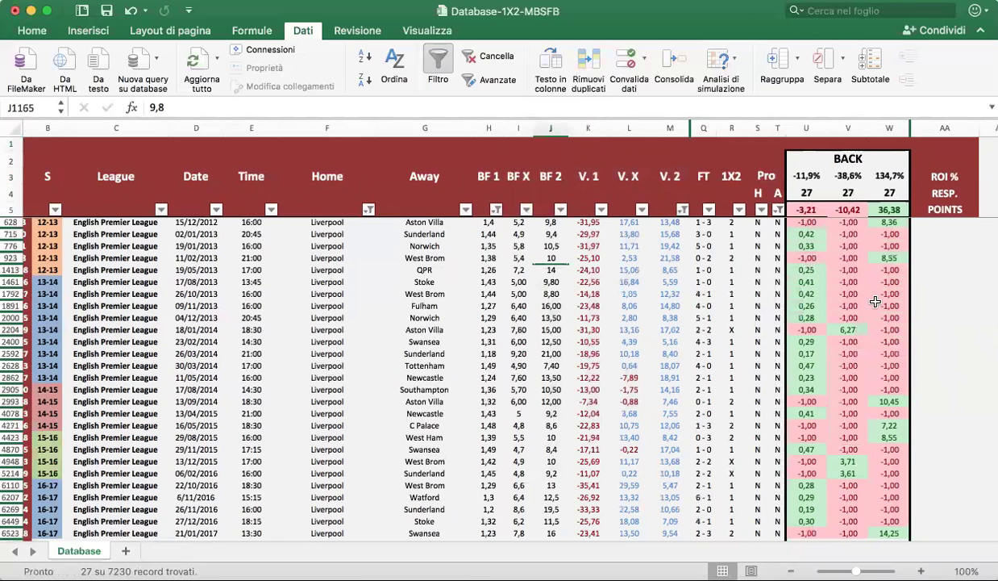